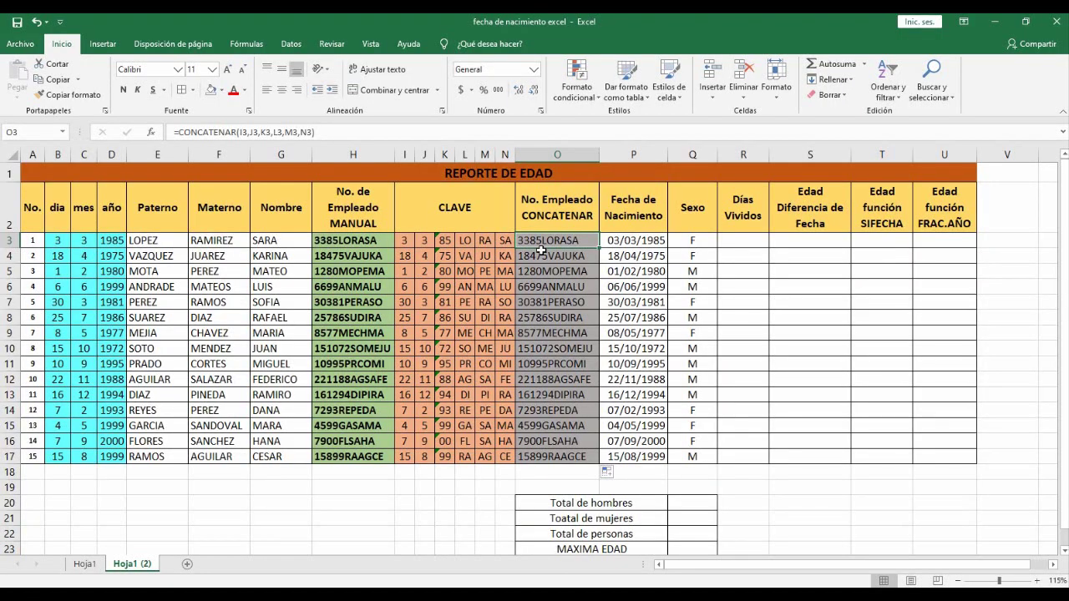
Inspect the birth date in P3 and the Sexo values down column Q.
{"action": "left_click", "coordinate": [617, 244]}
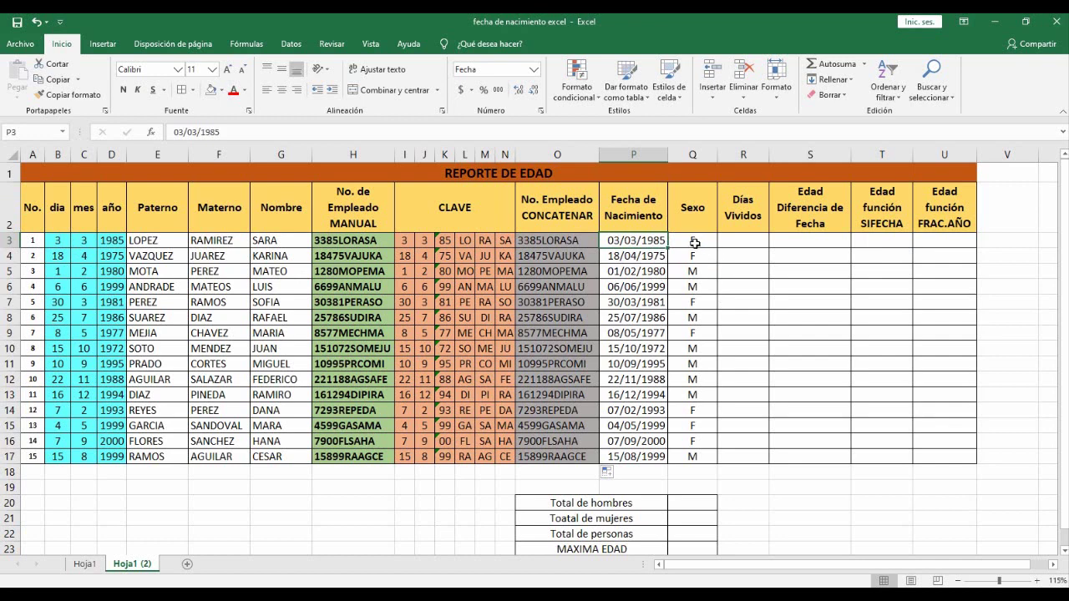
{"action": "left_click", "coordinate": [695, 241]}
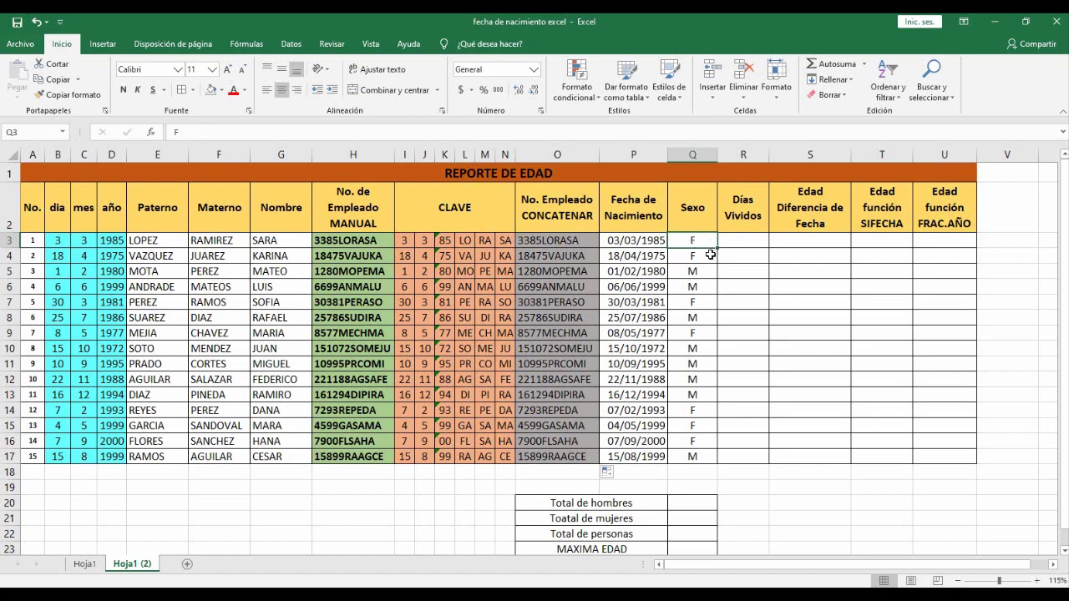
{"action": "key", "text": "Down"}
{"action": "key", "text": "Down"}
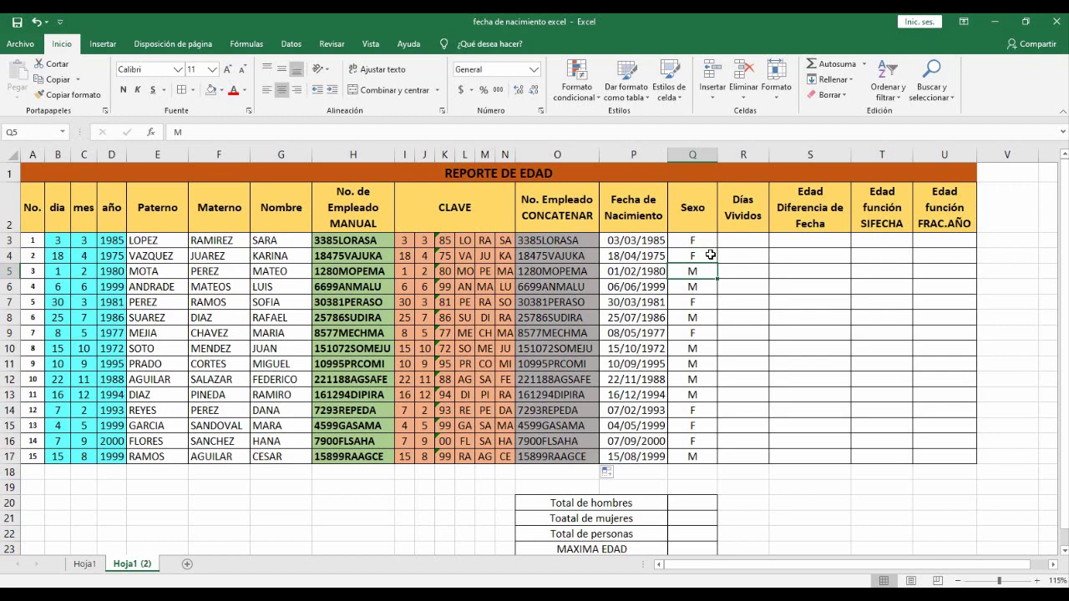
{"action": "key", "text": "Down"}
{"action": "key", "text": "Down"}
{"action": "key", "text": "Down"}
{"action": "key", "text": "Down"}
{"action": "key", "text": "Down"}
{"action": "key", "text": "Down"}
{"action": "key", "text": "Down"}
{"action": "key", "text": "Down"}
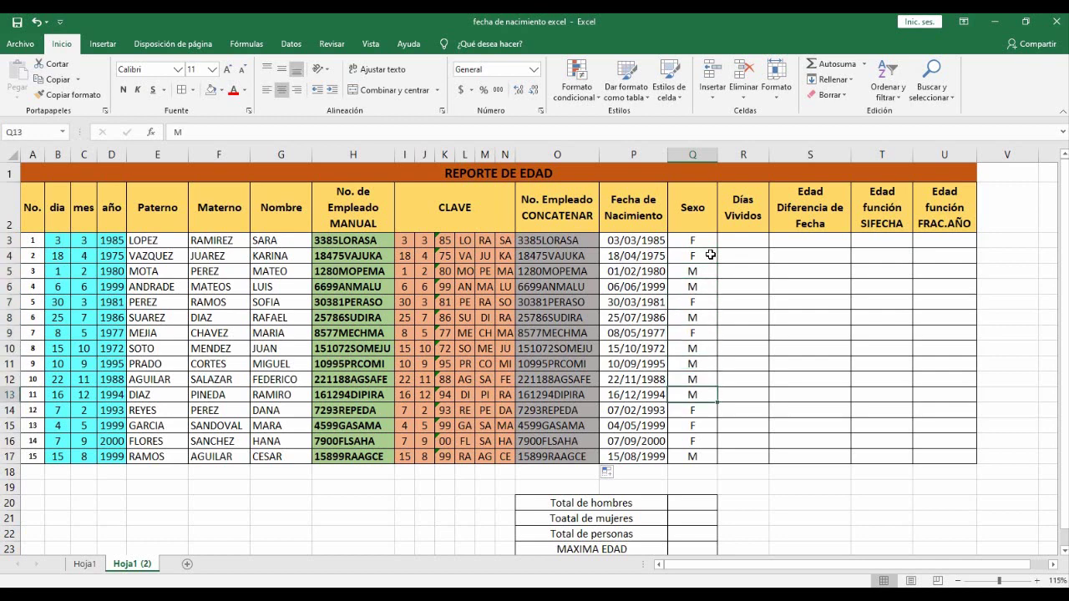
{"action": "key", "text": "Down"}
{"action": "key", "text": "Down"}
{"action": "key", "text": "Down"}
{"action": "key", "text": "Down"}
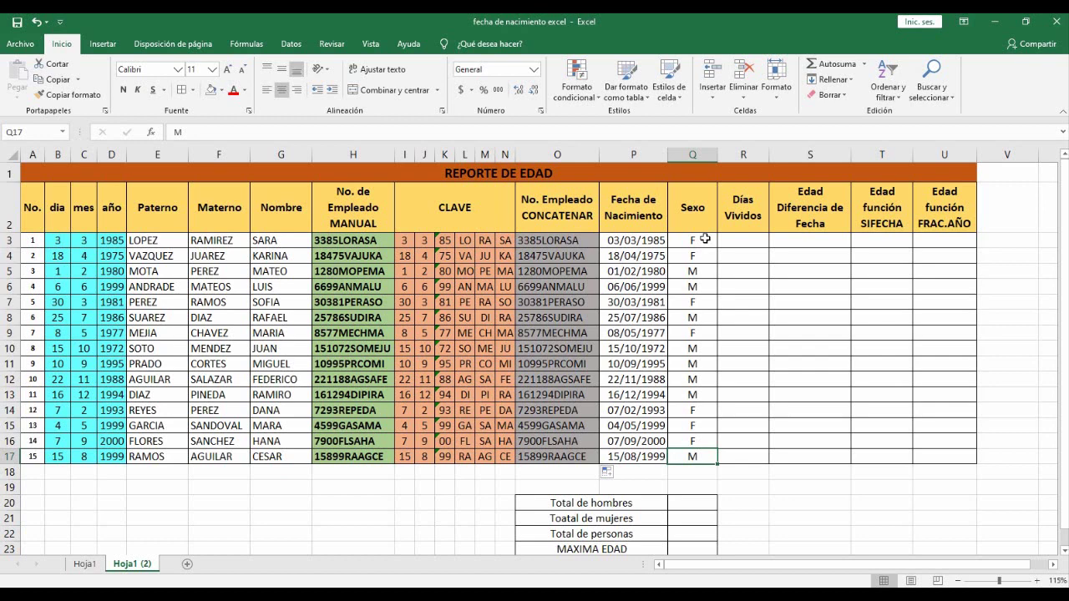
Highlight Sexo cells Q3:Q17 containing 'F' with a custom magenta fill.
{"action": "left_click_drag", "start_coordinate": [706, 239], "coordinate": [704, 458]}
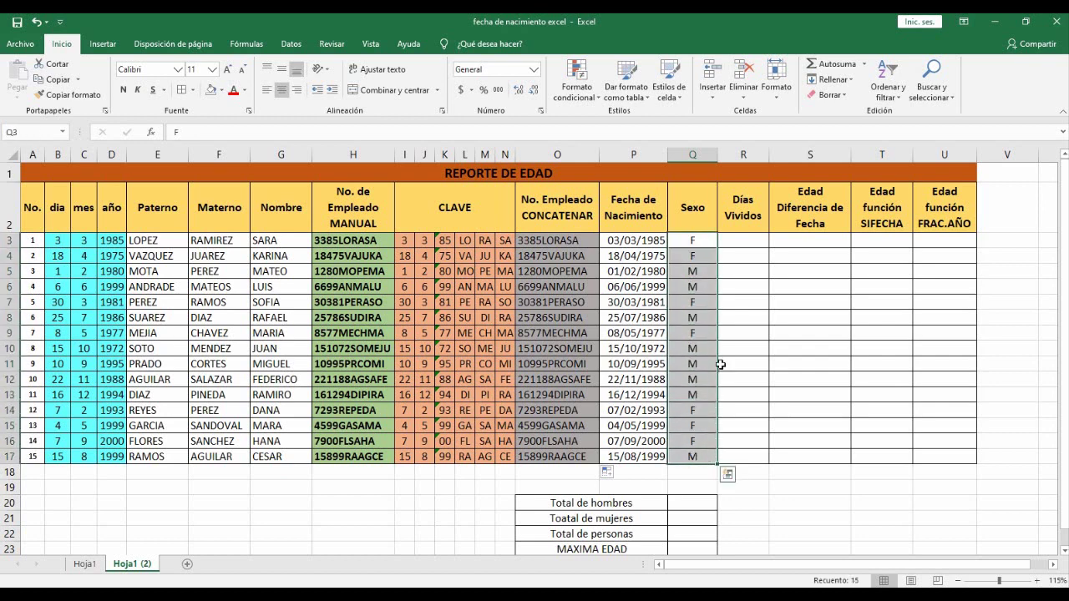
{"action": "left_click", "coordinate": [580, 81]}
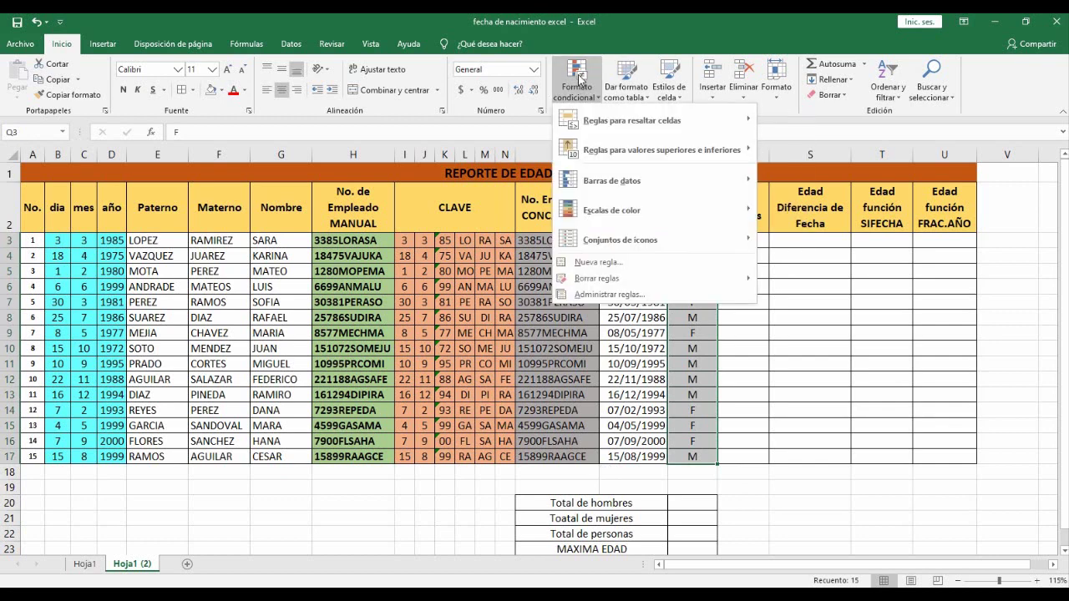
{"action": "mouse_move", "coordinate": [616, 125]}
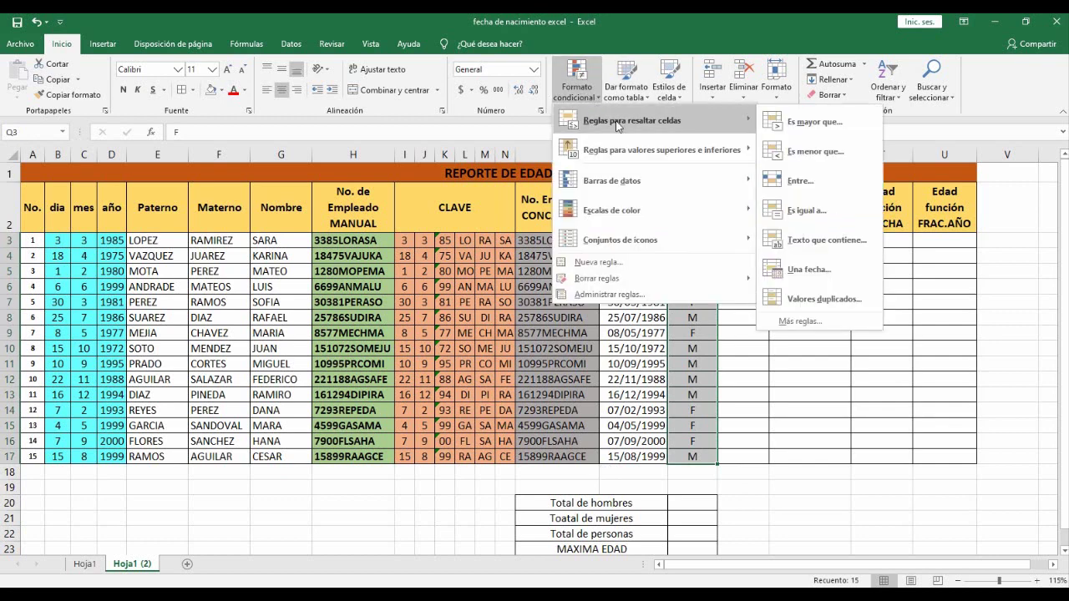
{"action": "left_click", "coordinate": [843, 246]}
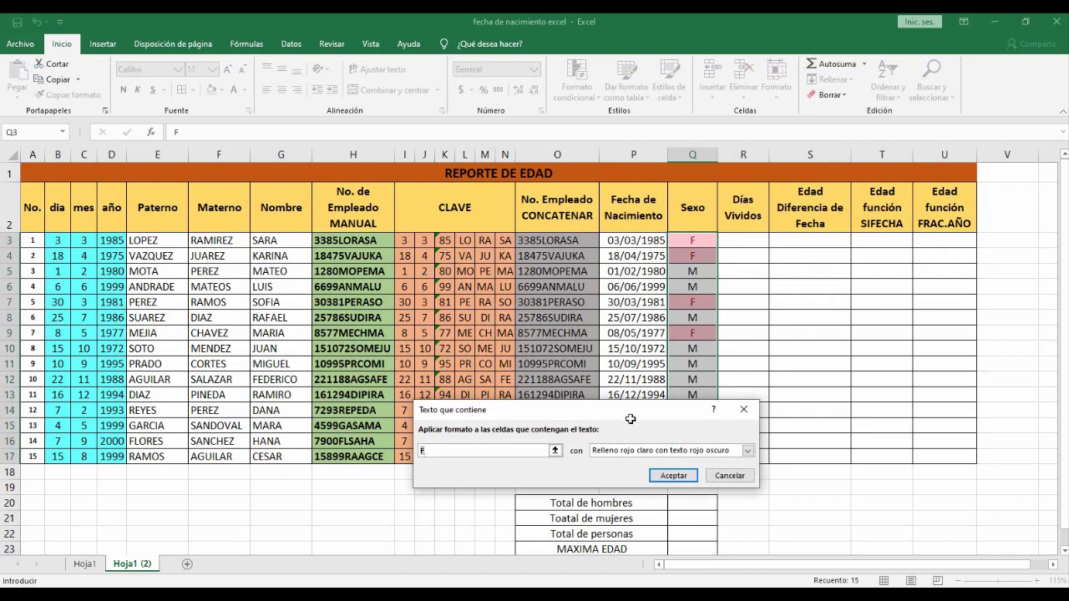
{"action": "mouse_move", "coordinate": [628, 410]}
{"action": "left_mouse_down"}
{"action": "mouse_move", "coordinate": [521, 321]}
{"action": "mouse_move", "coordinate": [501, 320]}
{"action": "left_mouse_up"}
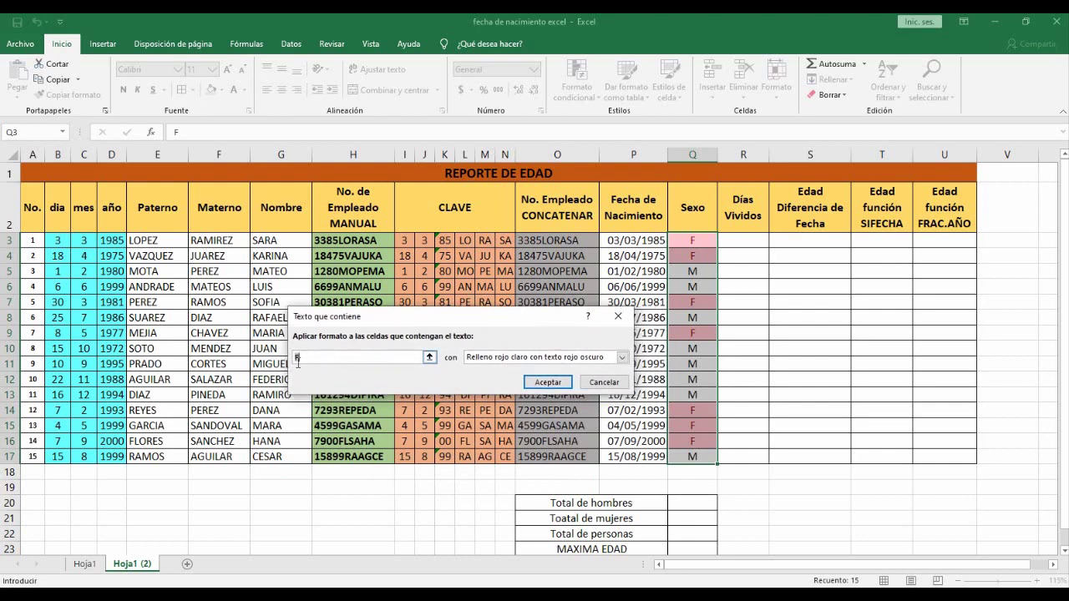
{"action": "left_click", "coordinate": [625, 359]}
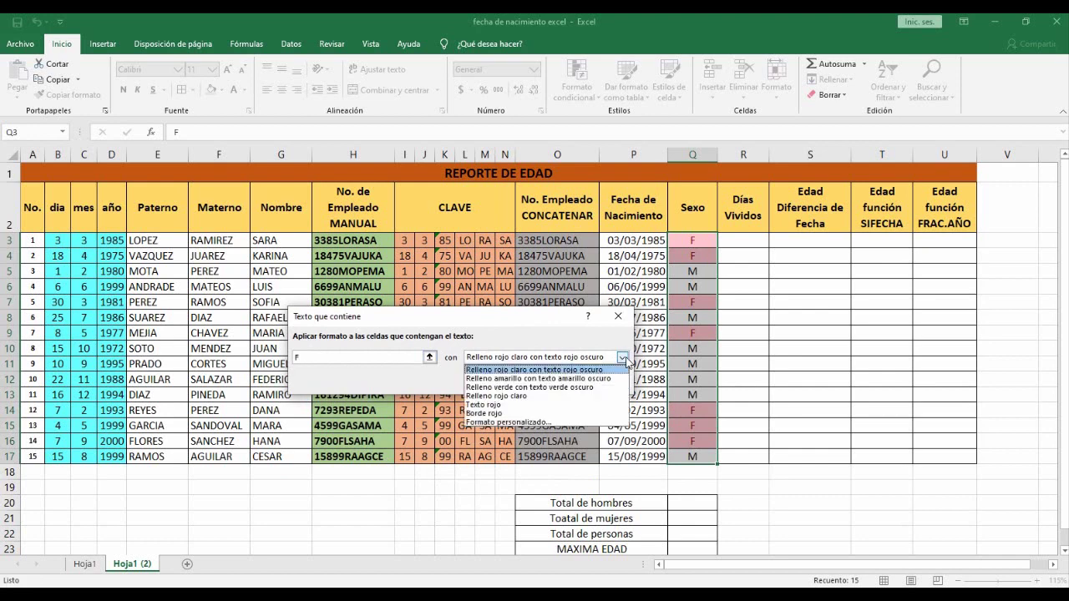
{"action": "left_click", "coordinate": [534, 424]}
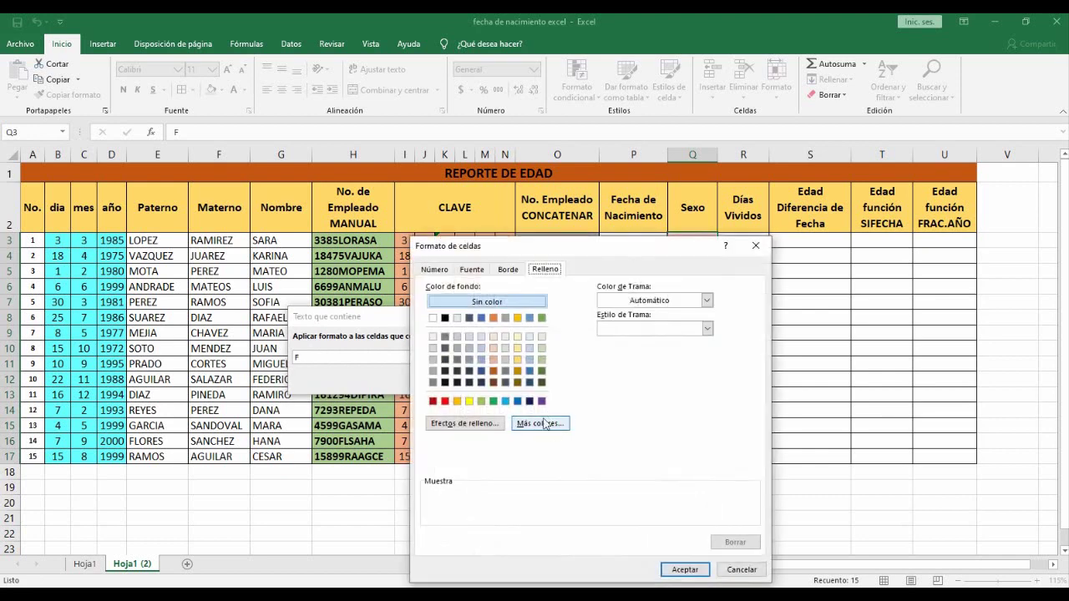
{"action": "left_click", "coordinate": [543, 424]}
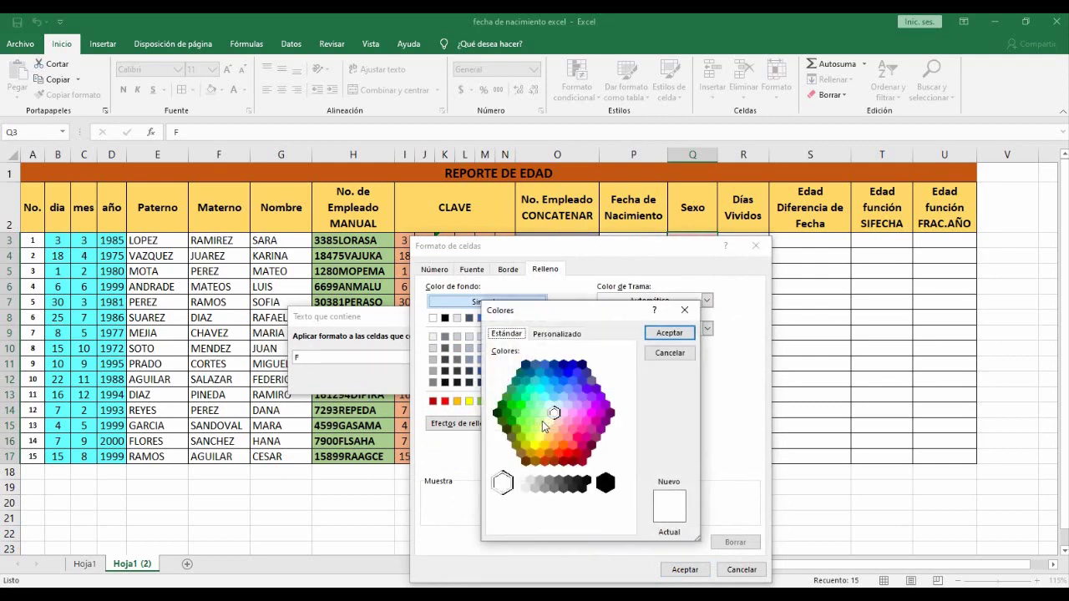
{"action": "left_click", "coordinate": [592, 414]}
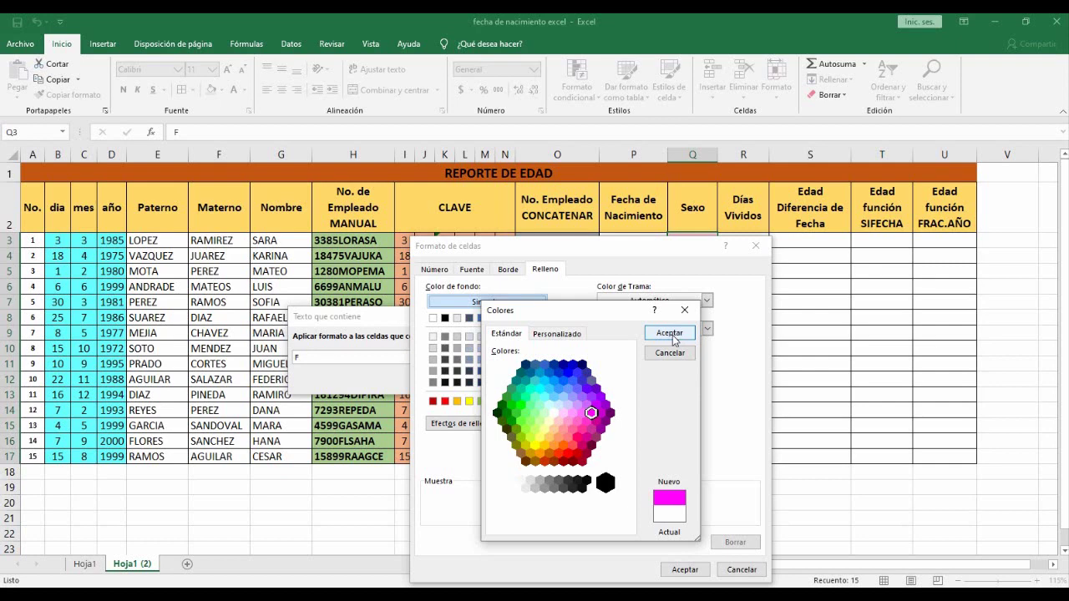
{"action": "left_click", "coordinate": [673, 337]}
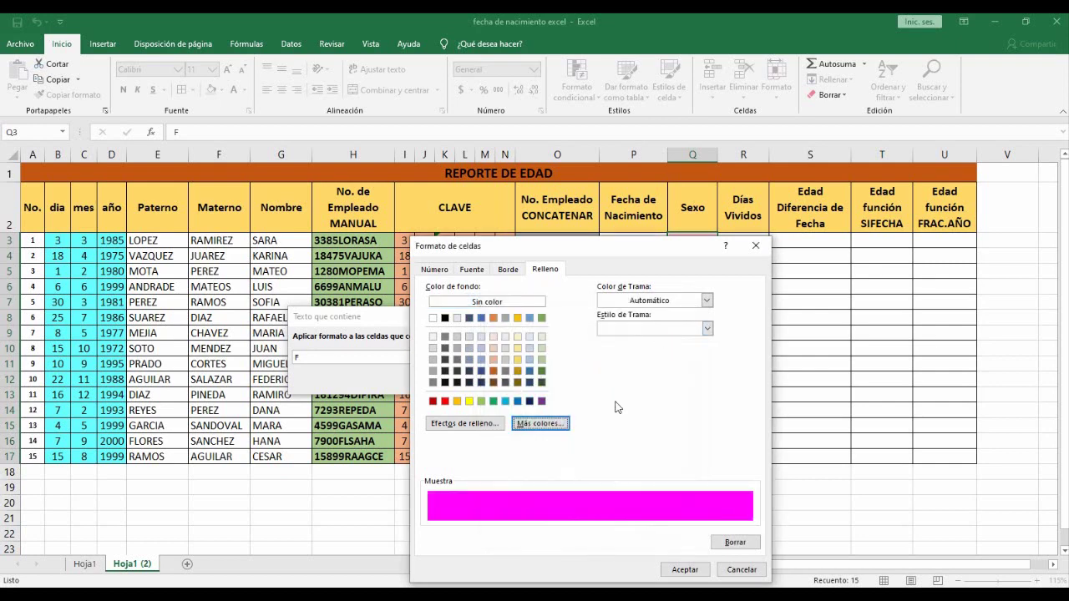
{"action": "left_click", "coordinate": [684, 570]}
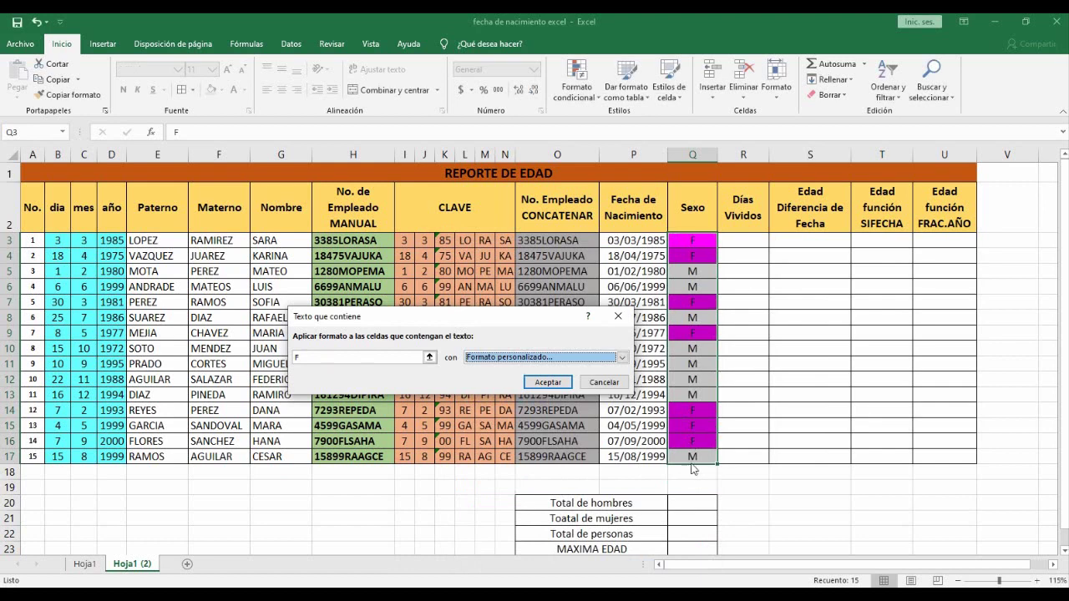
{"action": "left_click", "coordinate": [548, 382]}
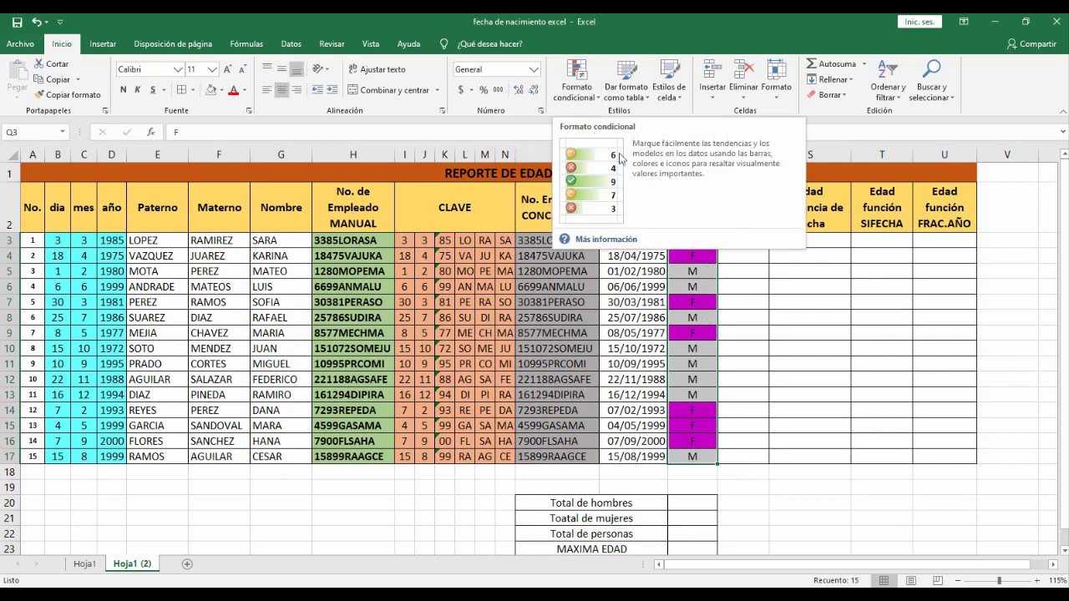
{"action": "left_click", "coordinate": [576, 84]}
{"action": "mouse_move", "coordinate": [645, 130]}
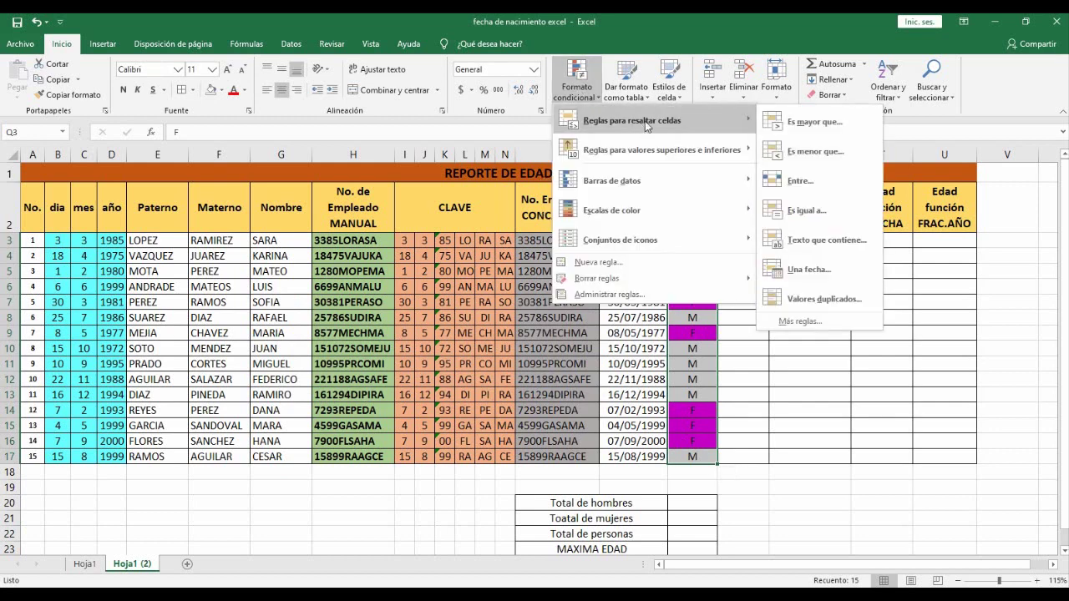
{"action": "left_click", "coordinate": [843, 244]}
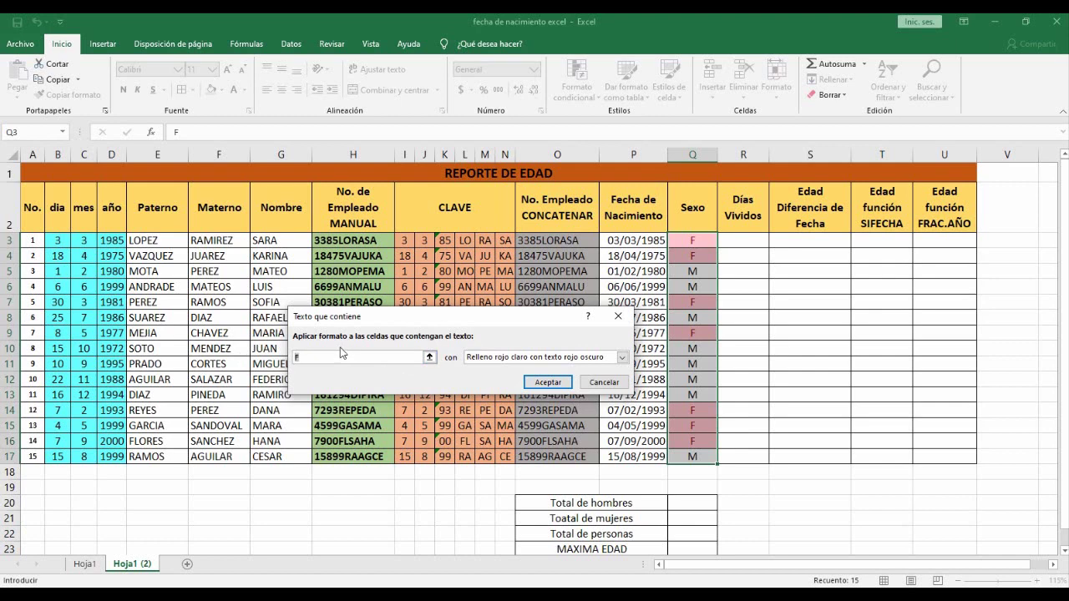
{"action": "type", "text": "M"}
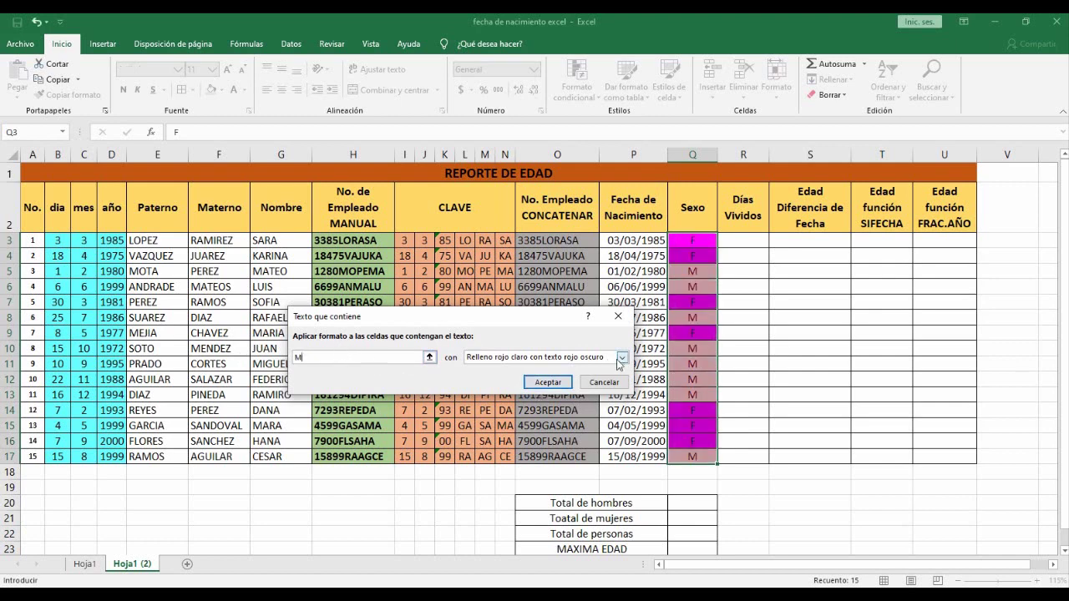
{"action": "left_click", "coordinate": [621, 357]}
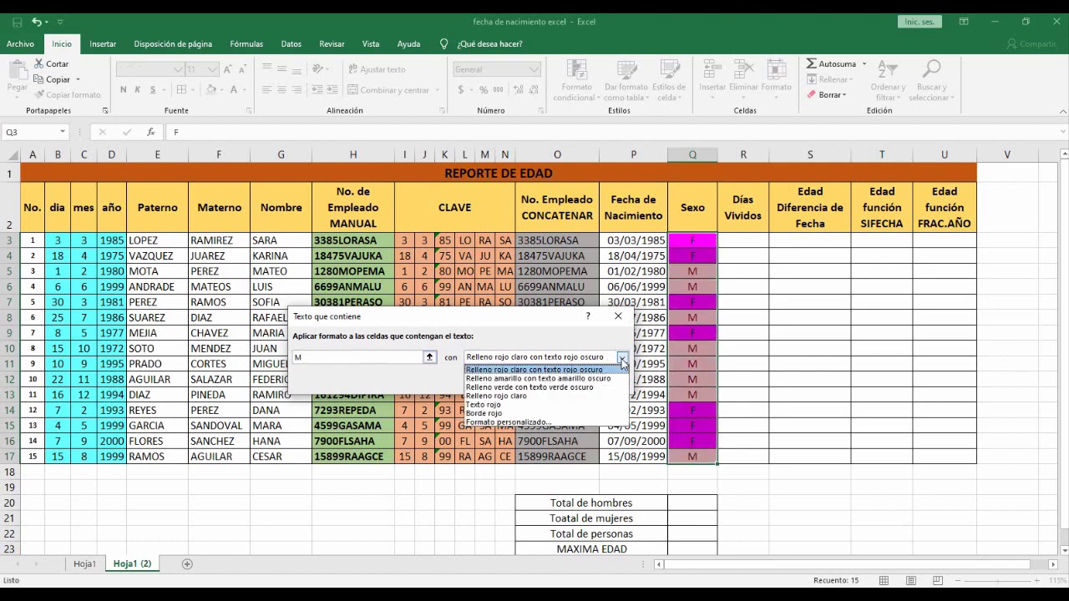
{"action": "left_click", "coordinate": [544, 423]}
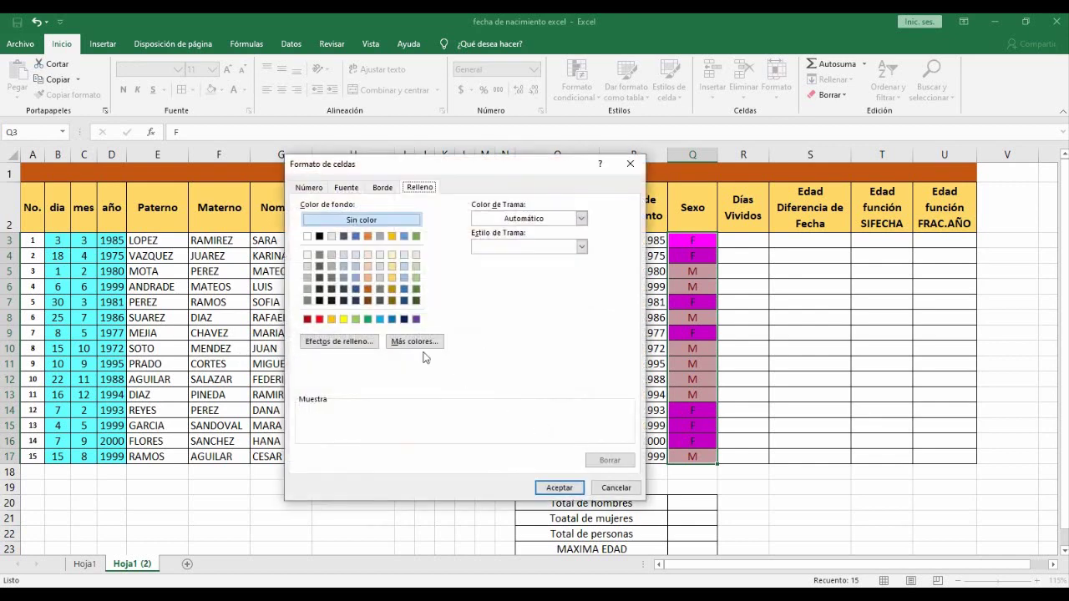
{"action": "left_click", "coordinate": [425, 342]}
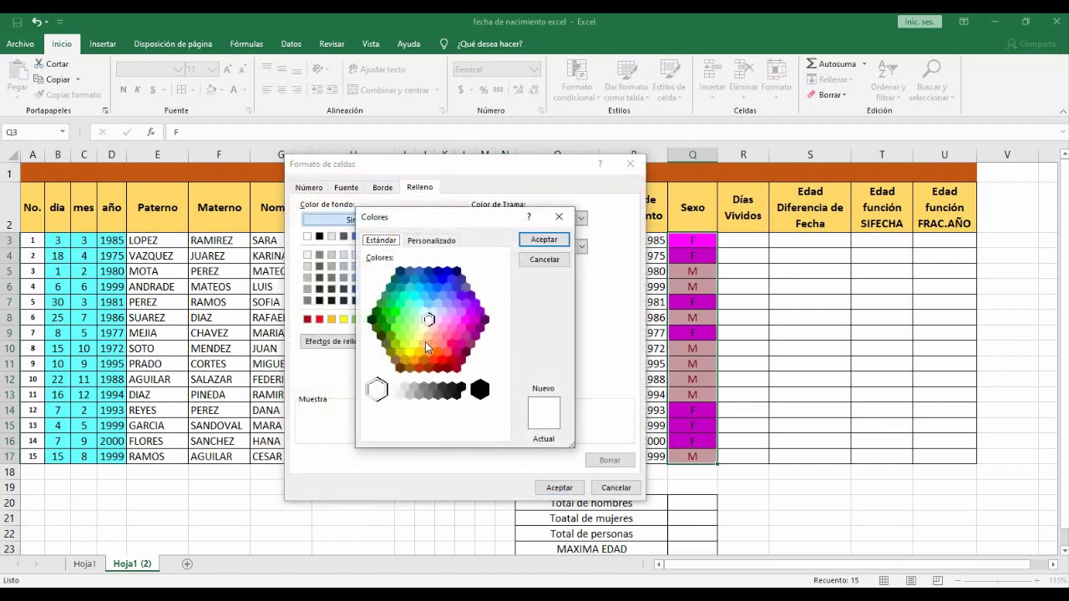
{"action": "left_click", "coordinate": [395, 312]}
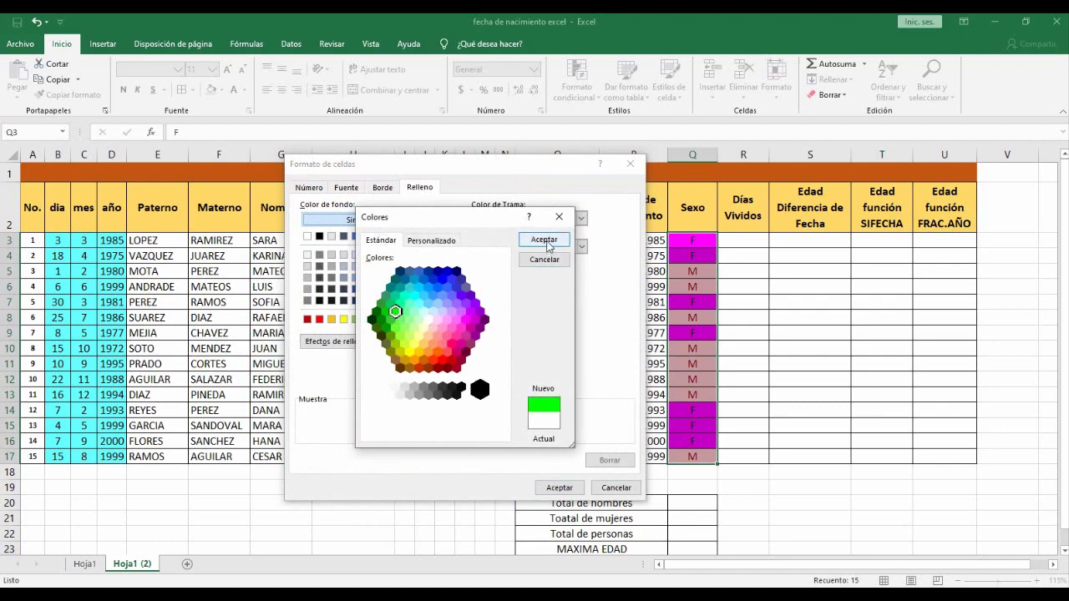
{"action": "left_click", "coordinate": [544, 239]}
{"action": "left_click", "coordinate": [559, 488]}
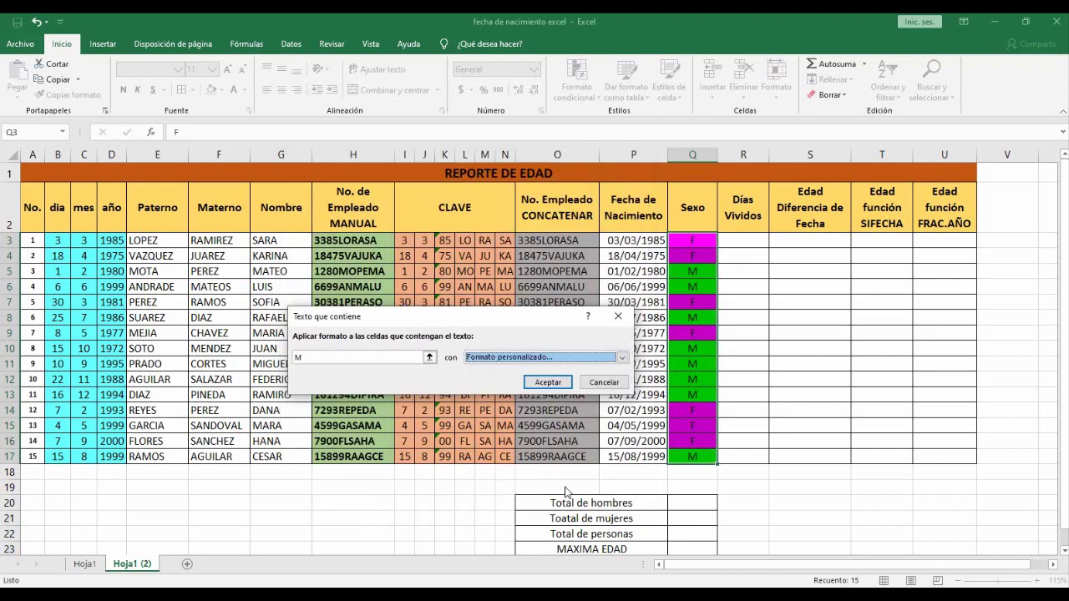
{"action": "left_click", "coordinate": [549, 387]}
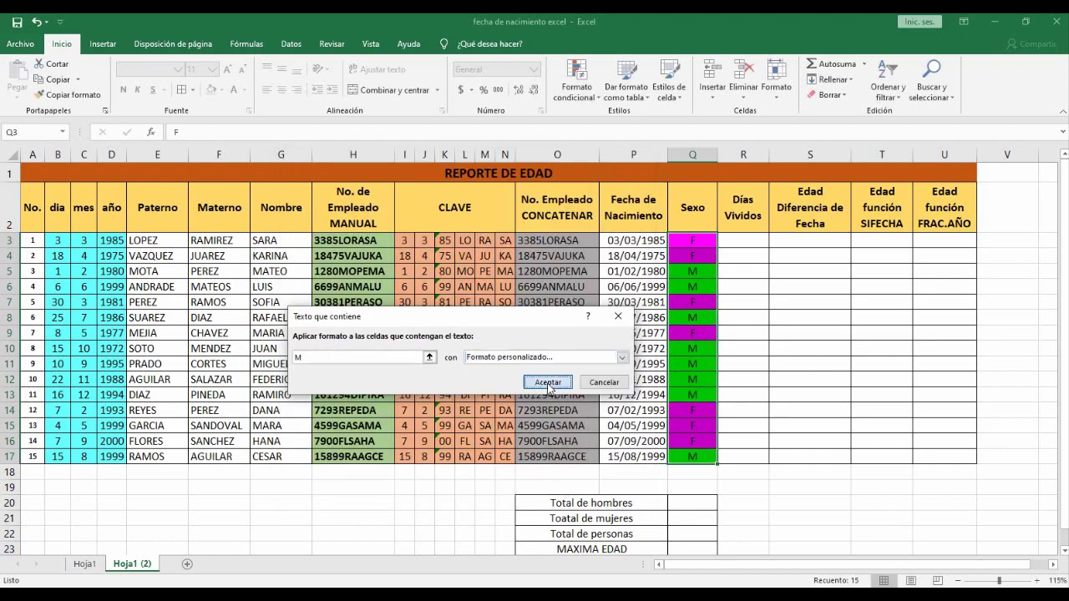
{"action": "left_click", "coordinate": [774, 491]}
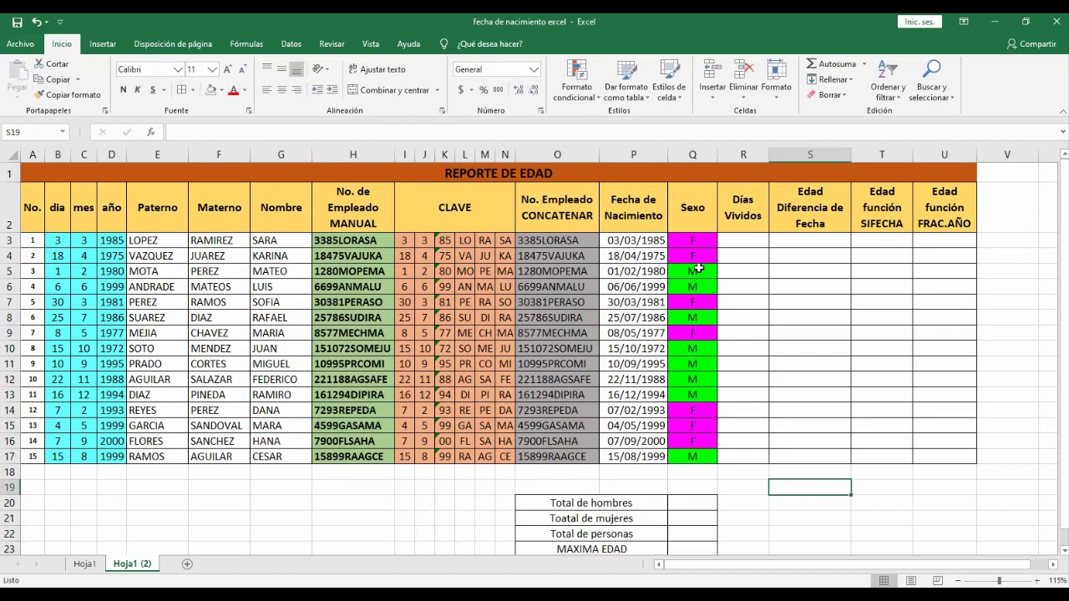
Enter =HOY()-P3 in R3, giving 12,849 days lived for the first person.
{"action": "left_click", "coordinate": [750, 241]}
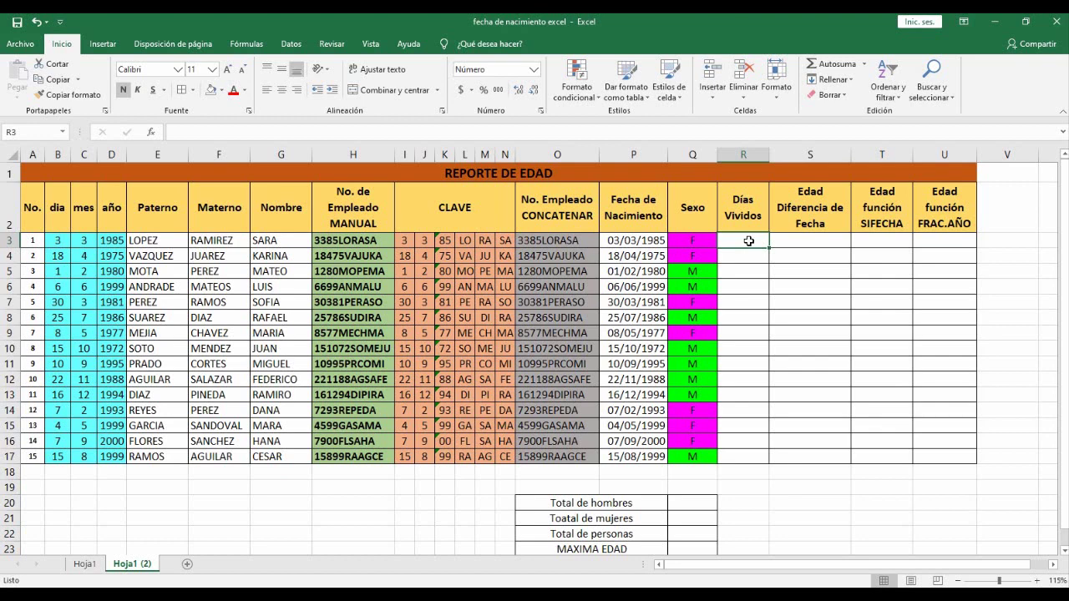
{"action": "type", "text": "="}
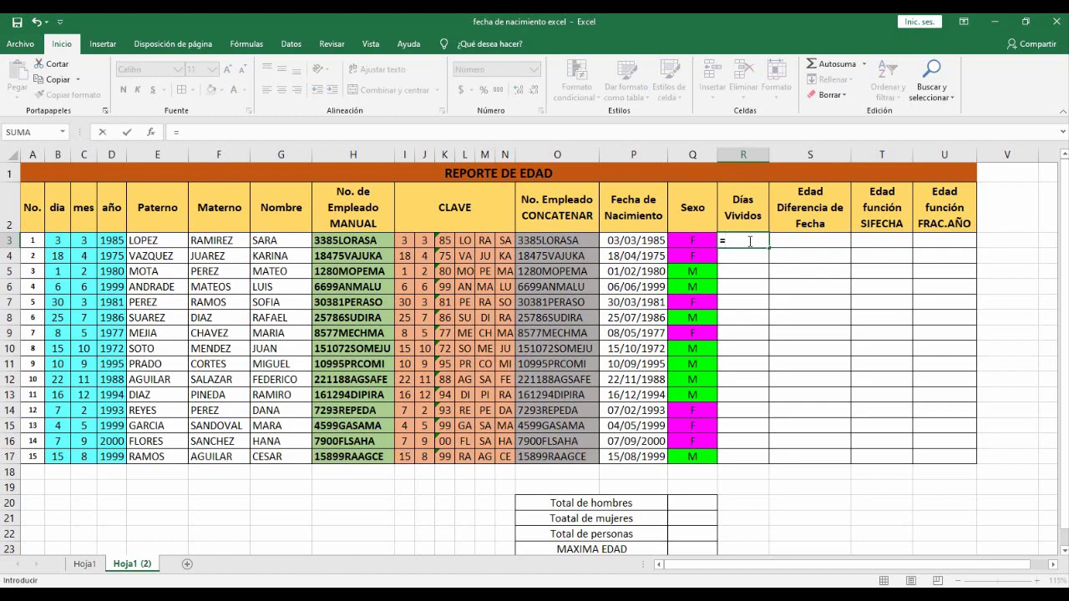
{"action": "type", "text": "HOY"}
{"action": "type", "text": "("}
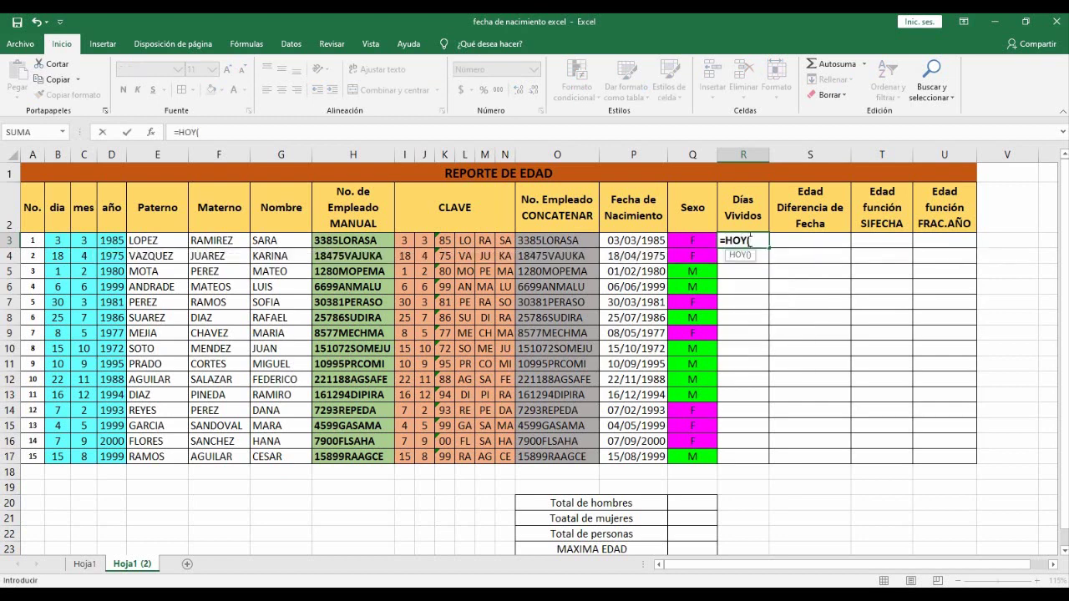
{"action": "type", "text": ")-"}
{"action": "left_click", "coordinate": [643, 241]}
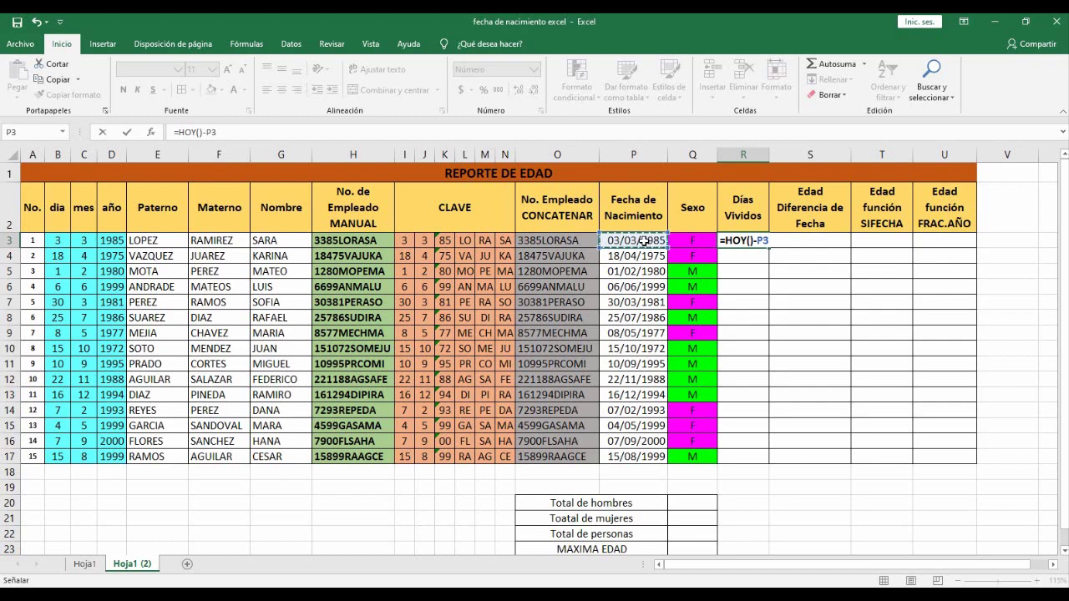
{"action": "key", "text": "Return"}
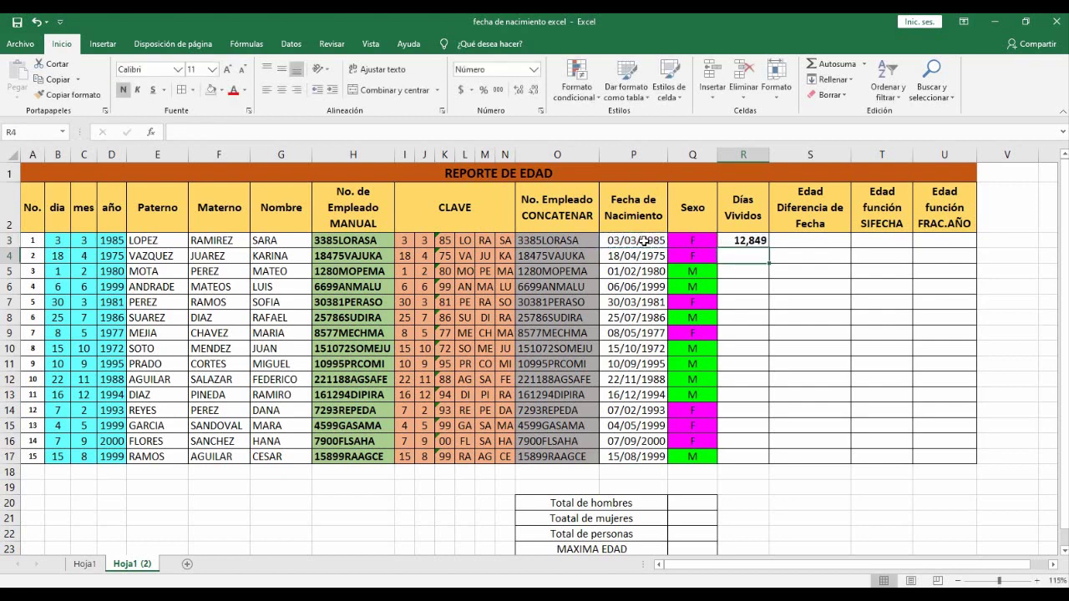
Format R3 as a number with 0 decimals and thousands separator, then fill it down to R17.
{"action": "left_click", "coordinate": [756, 242]}
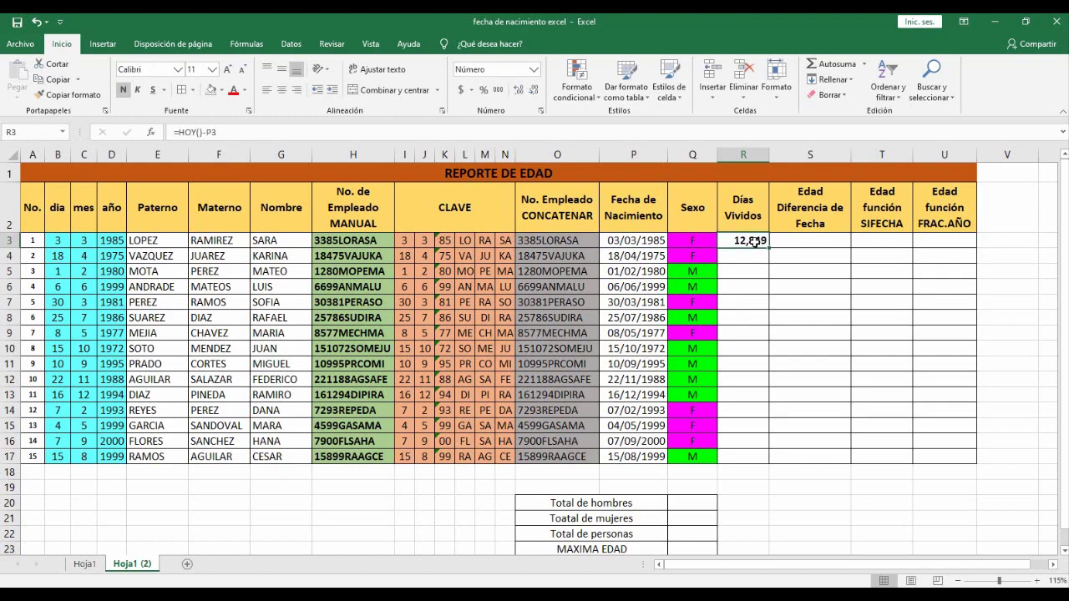
{"action": "right_click", "coordinate": [755, 243]}
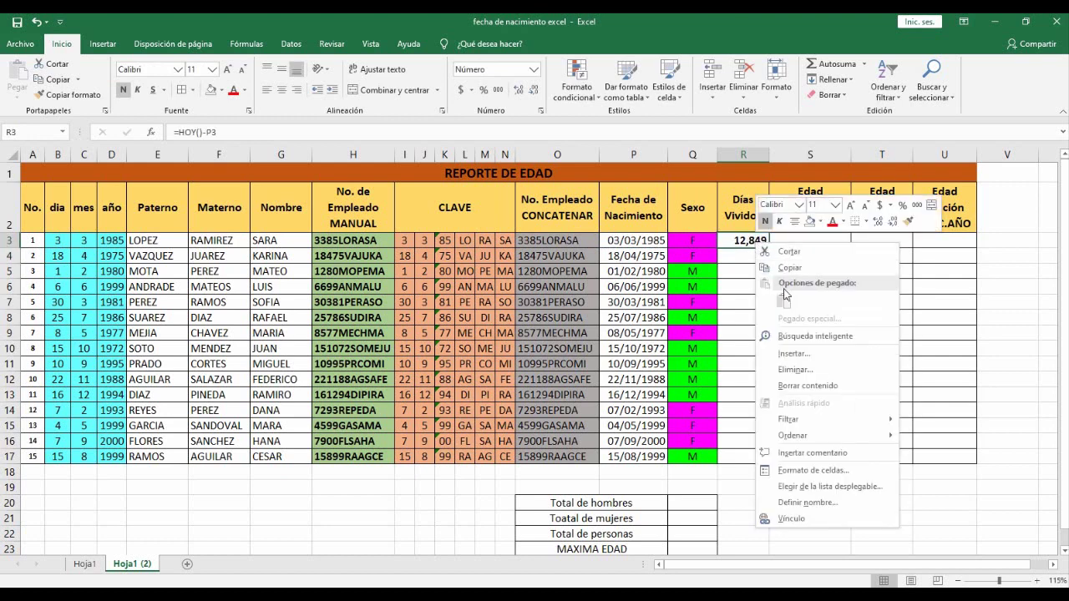
{"action": "left_click", "coordinate": [801, 470]}
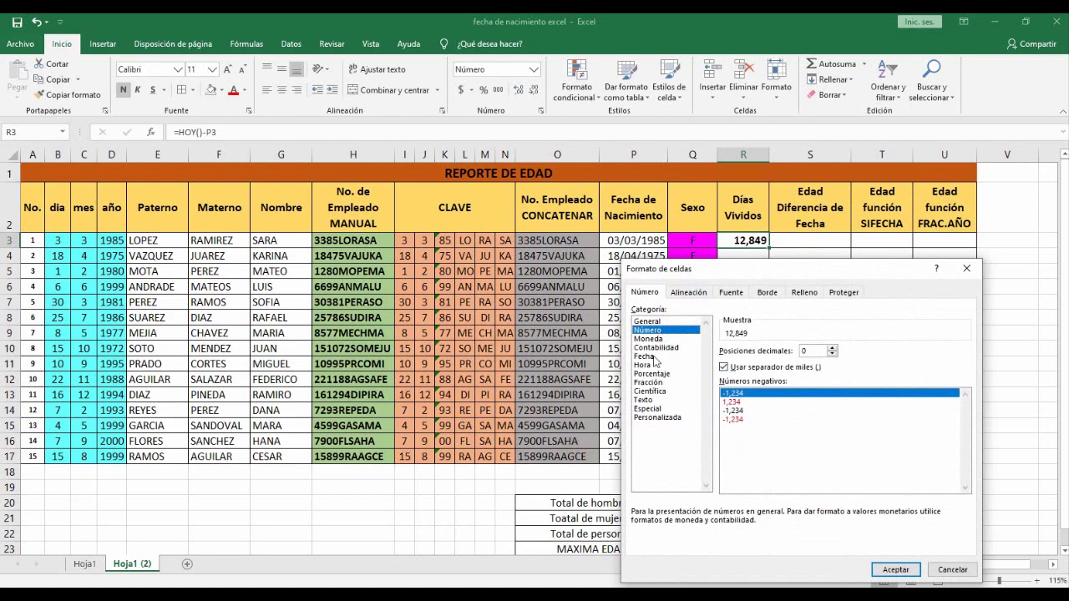
{"action": "left_click", "coordinate": [656, 356]}
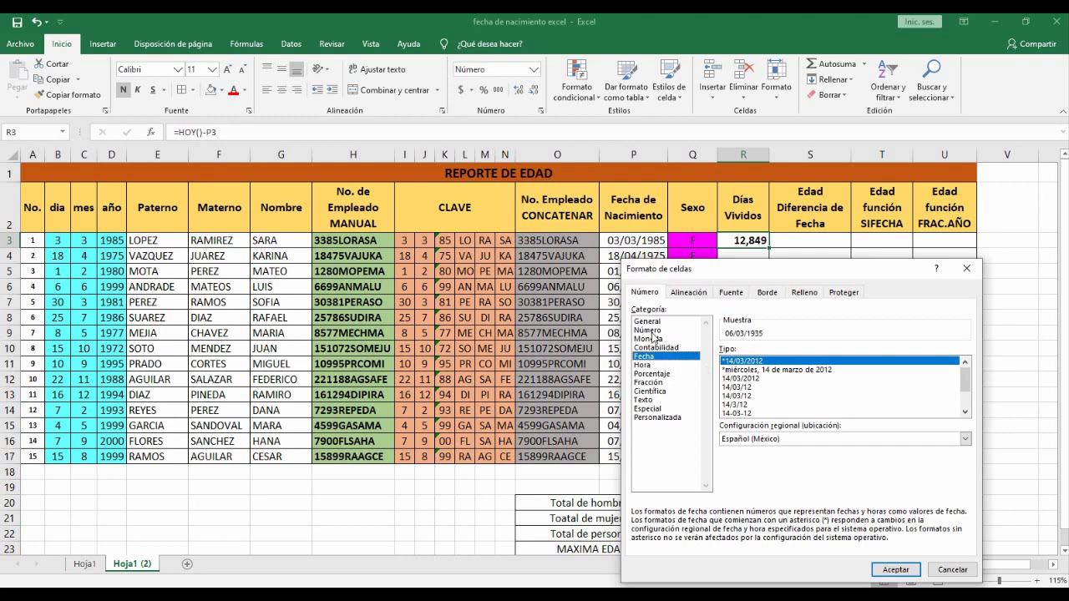
{"action": "left_click", "coordinate": [652, 332]}
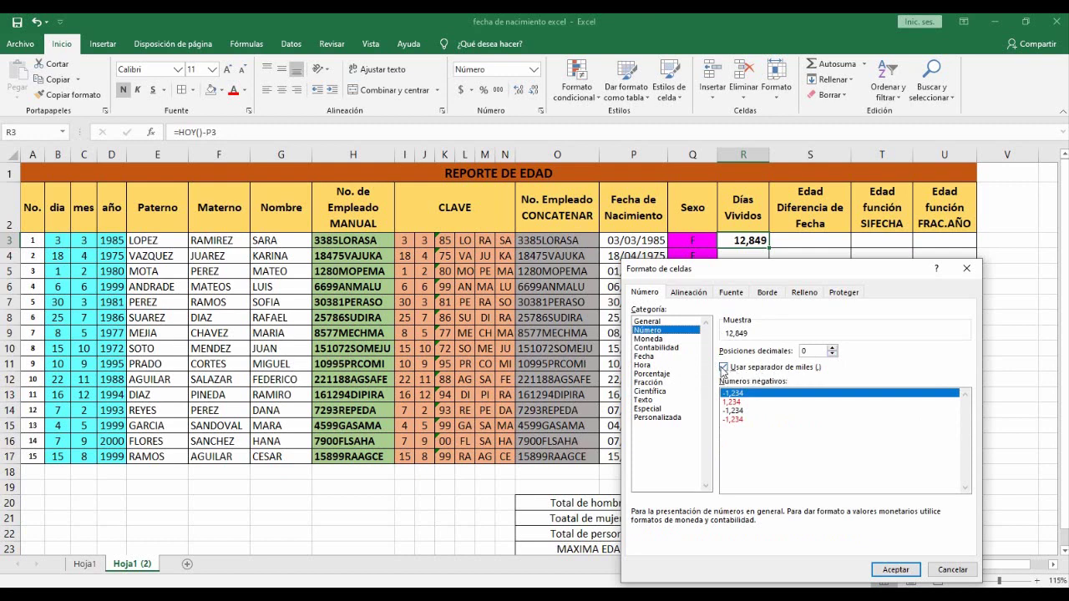
{"action": "left_click", "coordinate": [896, 570]}
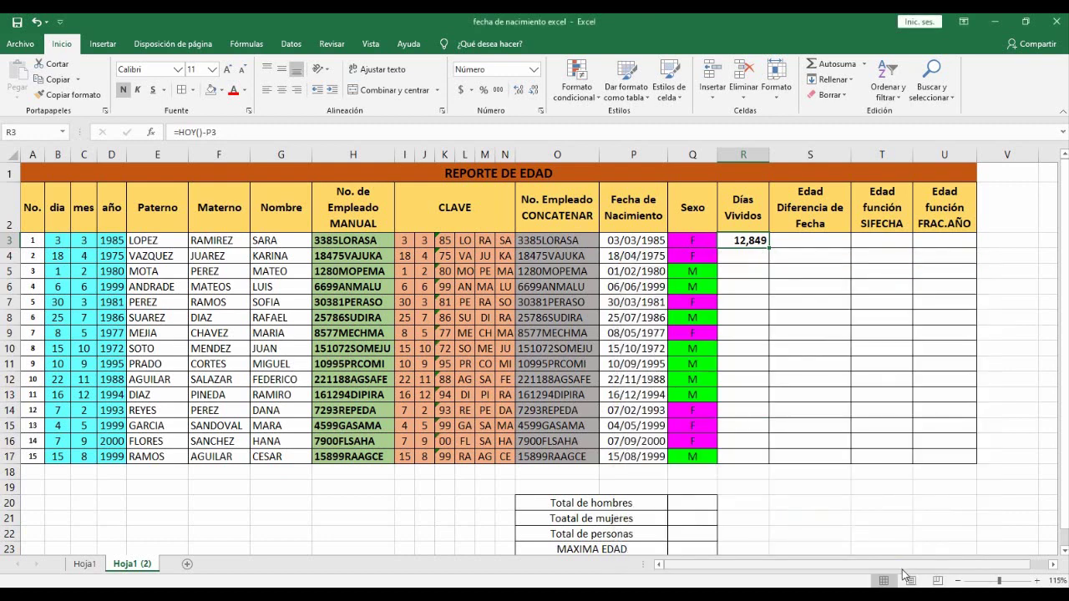
{"action": "left_click", "coordinate": [768, 248]}
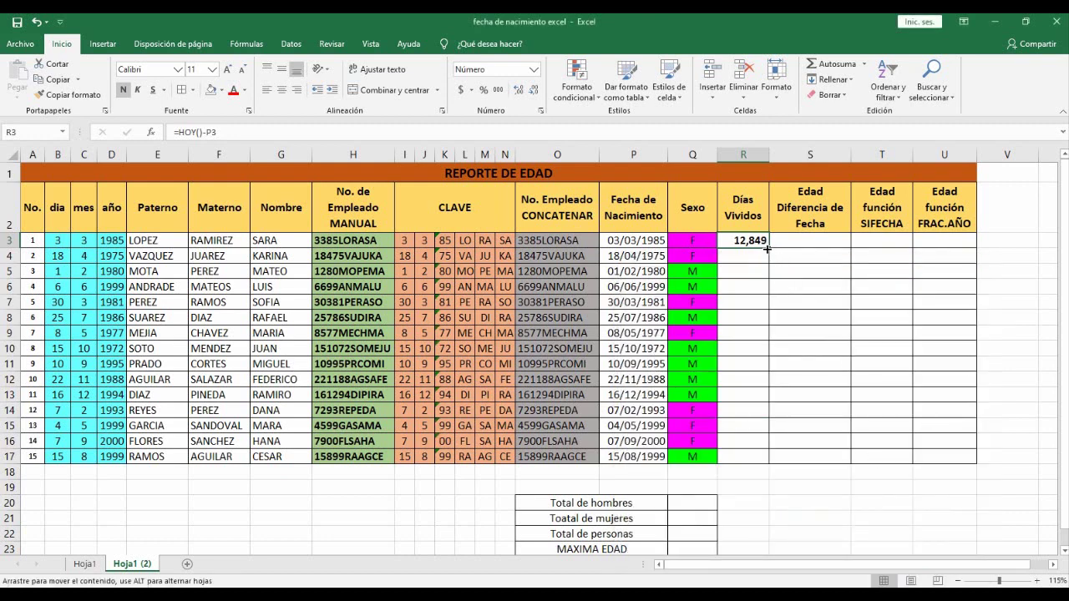
{"action": "double_click", "coordinate": [768, 248]}
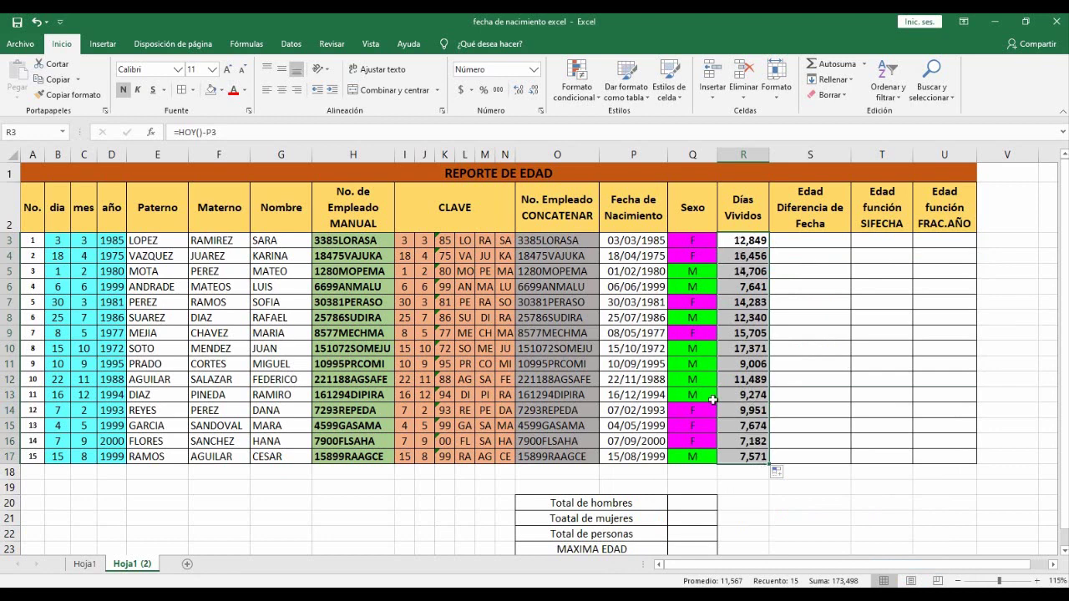
Enter =R3/365 in S3 and copy it down to S17, giving ages 21 to 48.
{"action": "left_click", "coordinate": [804, 240]}
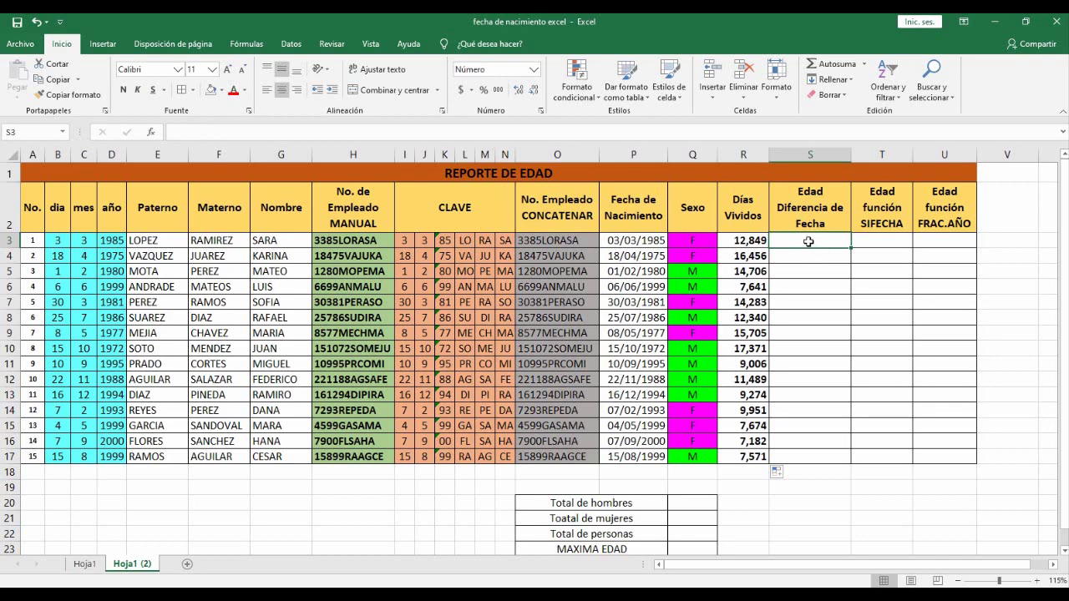
{"action": "type", "text": "="}
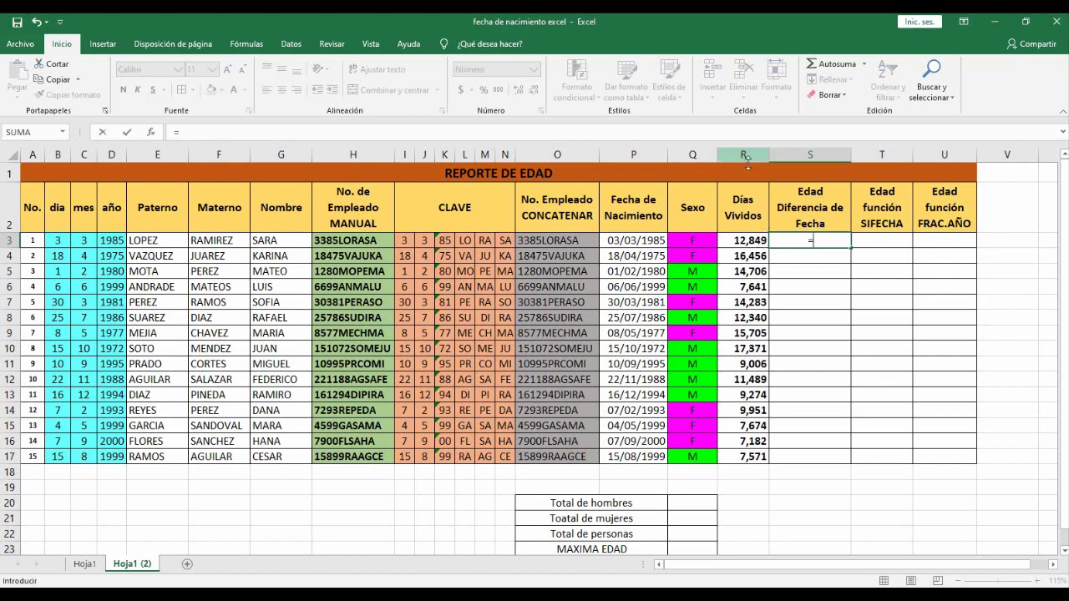
{"action": "left_click", "coordinate": [746, 240]}
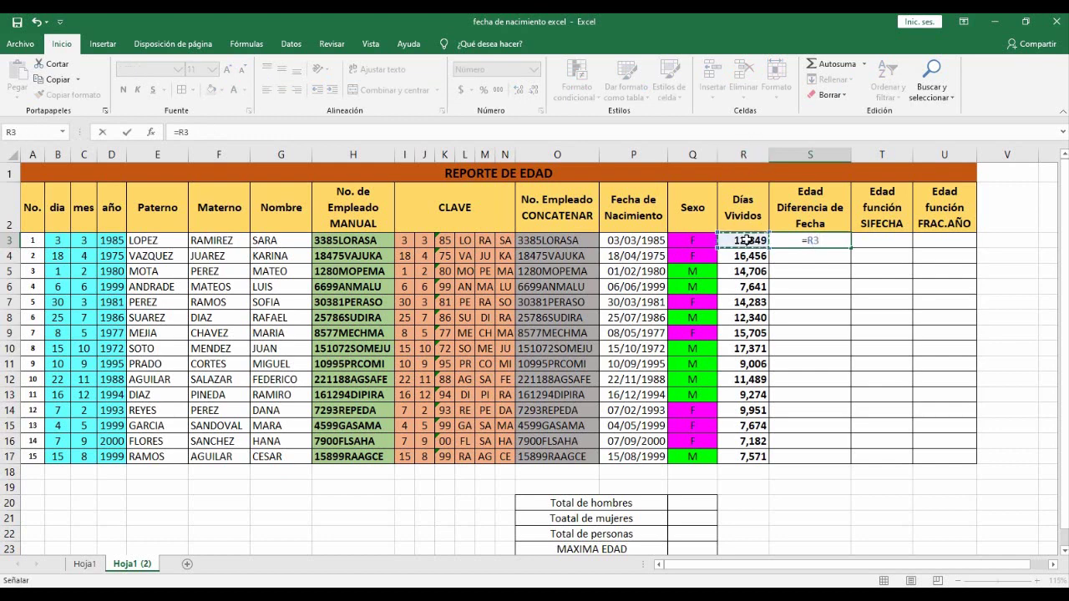
{"action": "type", "text": "/"}
{"action": "type", "text": "365"}
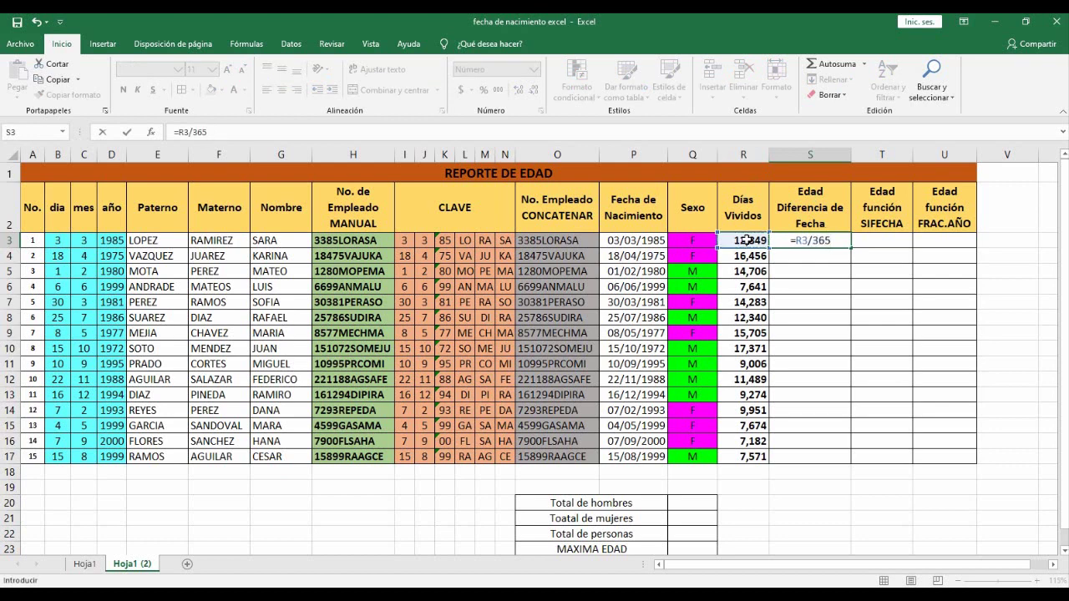
{"action": "key", "text": "Return"}
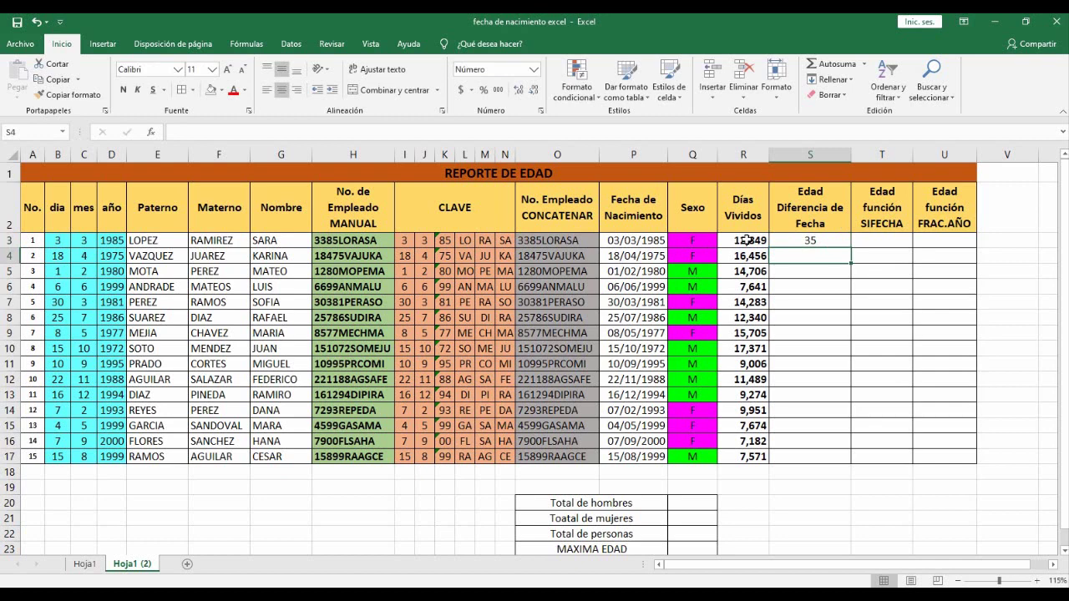
{"action": "left_click", "coordinate": [802, 240]}
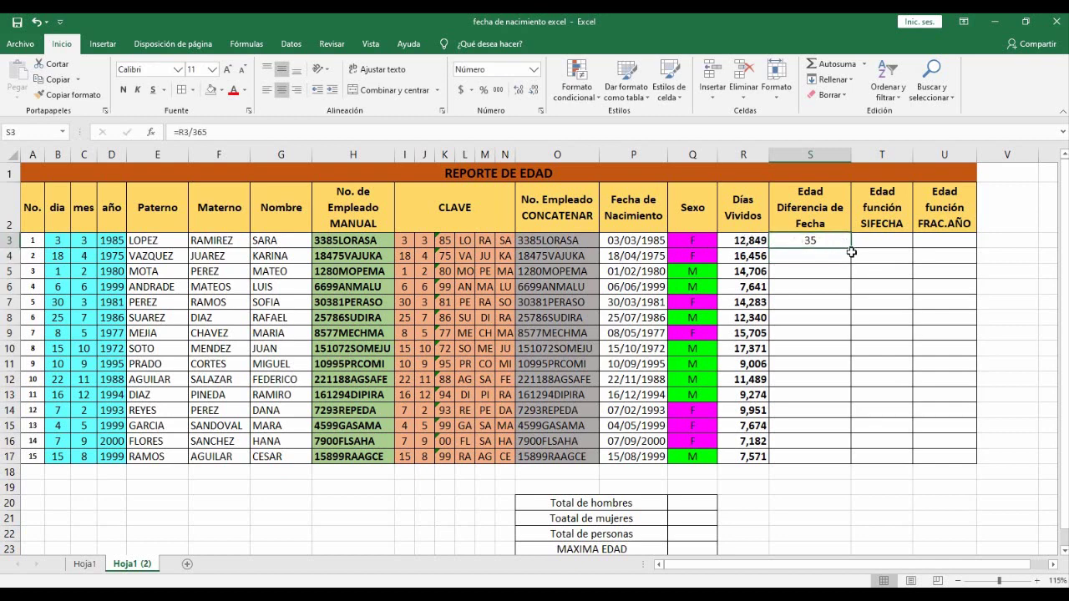
{"action": "double_click", "coordinate": [851, 251]}
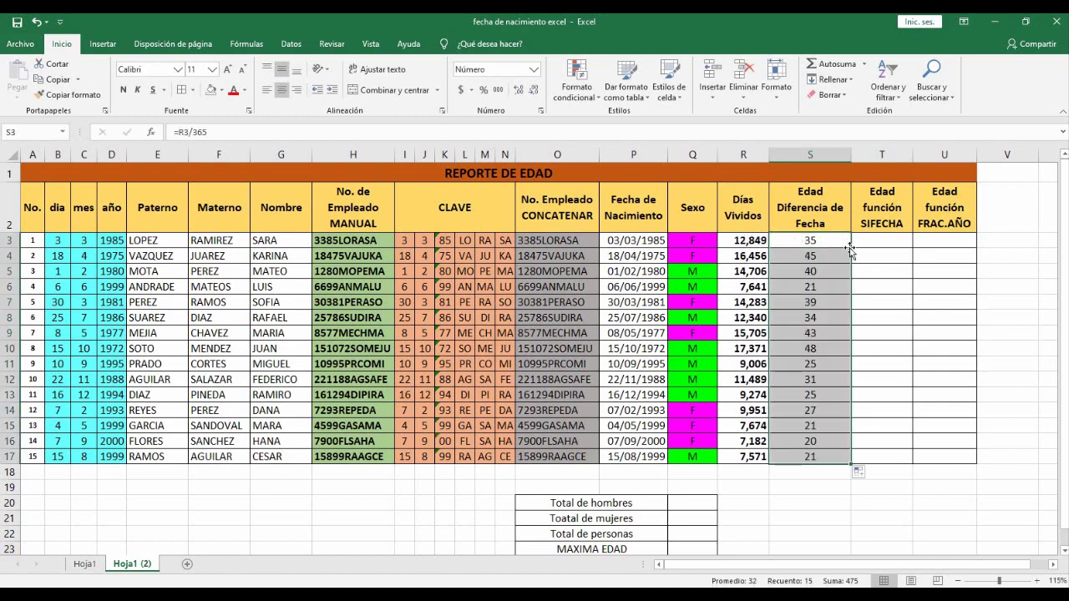
{"action": "left_click", "coordinate": [873, 241]}
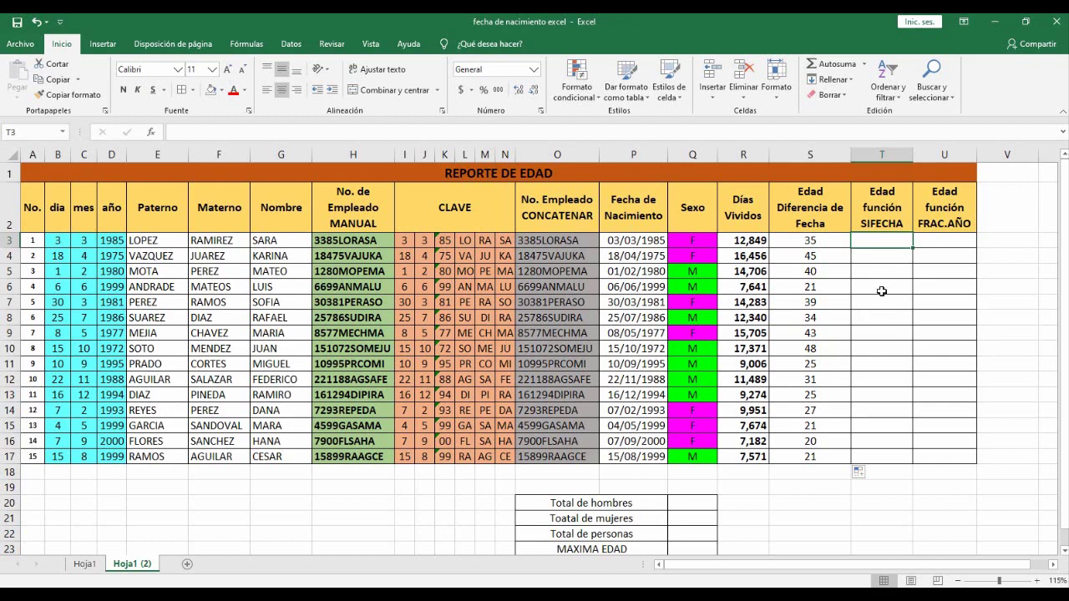
Enter =SIFECHA(P3,HOY(),"Y") in T3, returning an age of 35.
{"action": "type", "text": "=SI"}
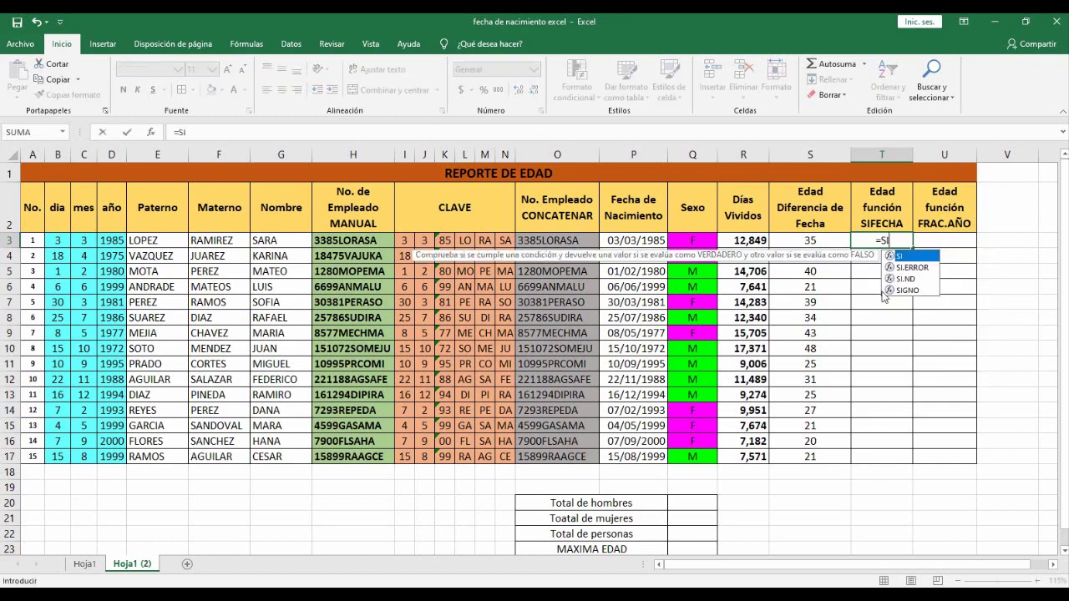
{"action": "type", "text": "FECHA"}
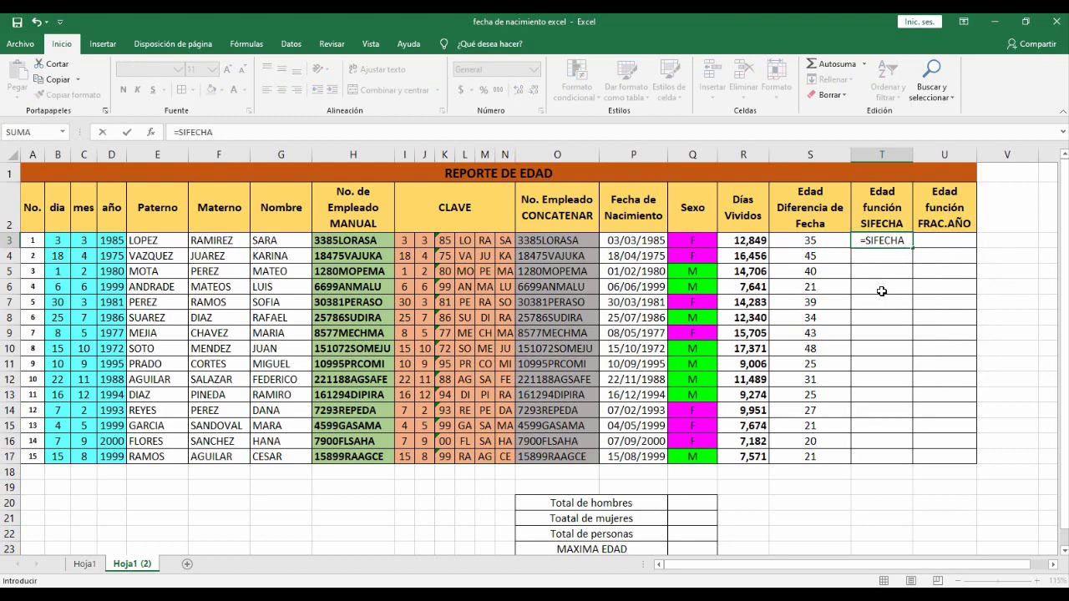
{"action": "type", "text": "("}
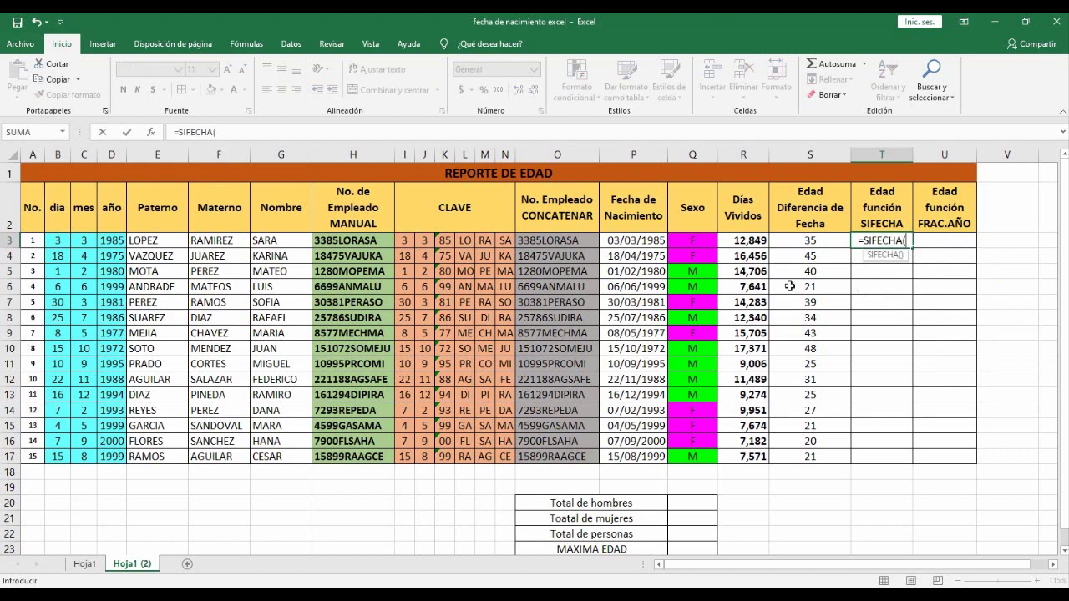
{"action": "left_click", "coordinate": [646, 241]}
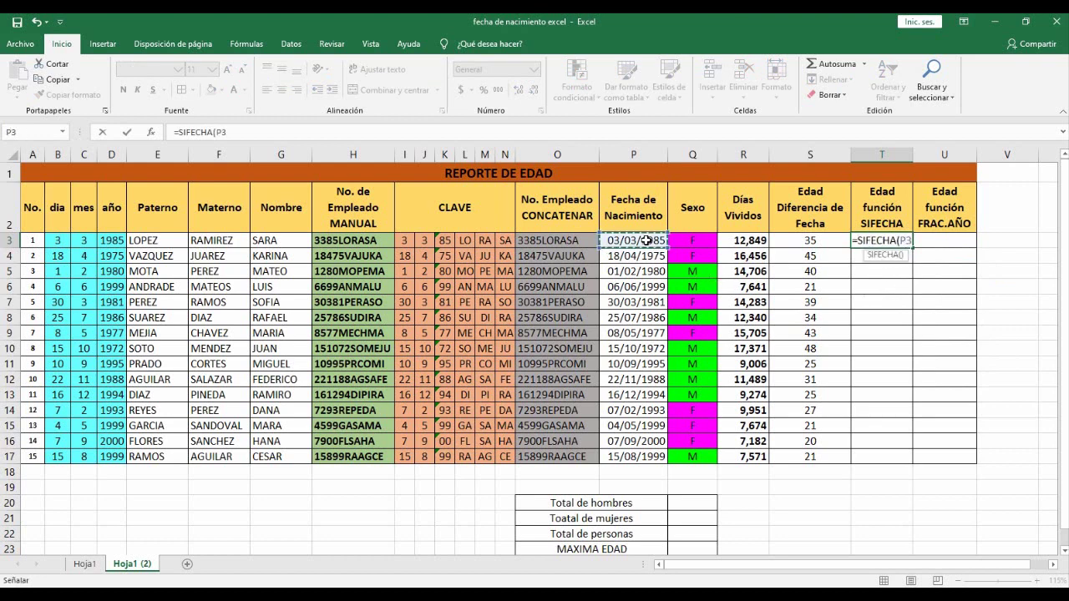
{"action": "type", "text": ","}
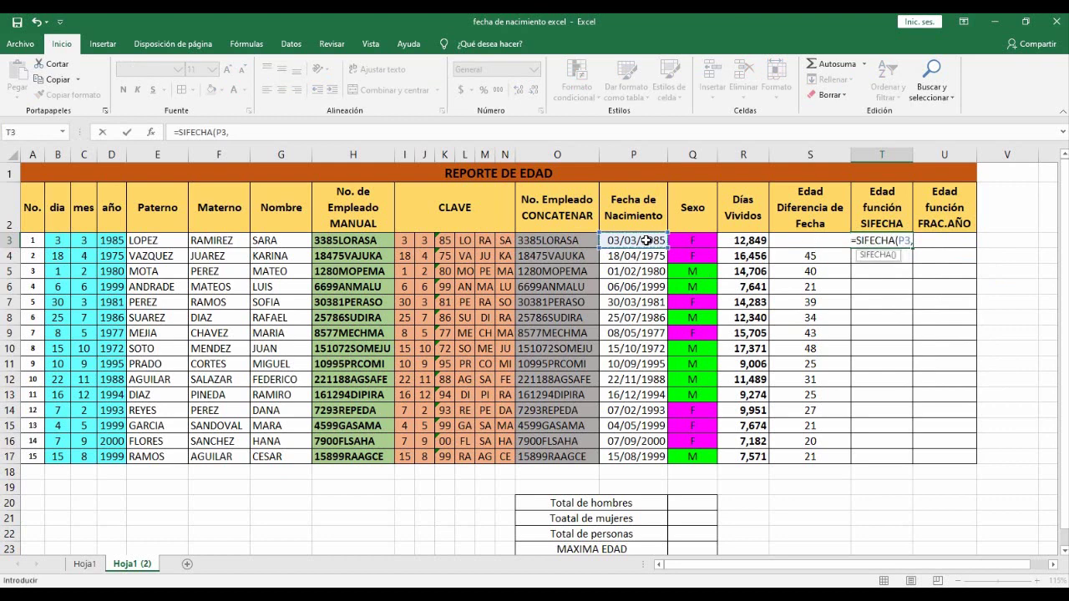
{"action": "type", "text": "HOY"}
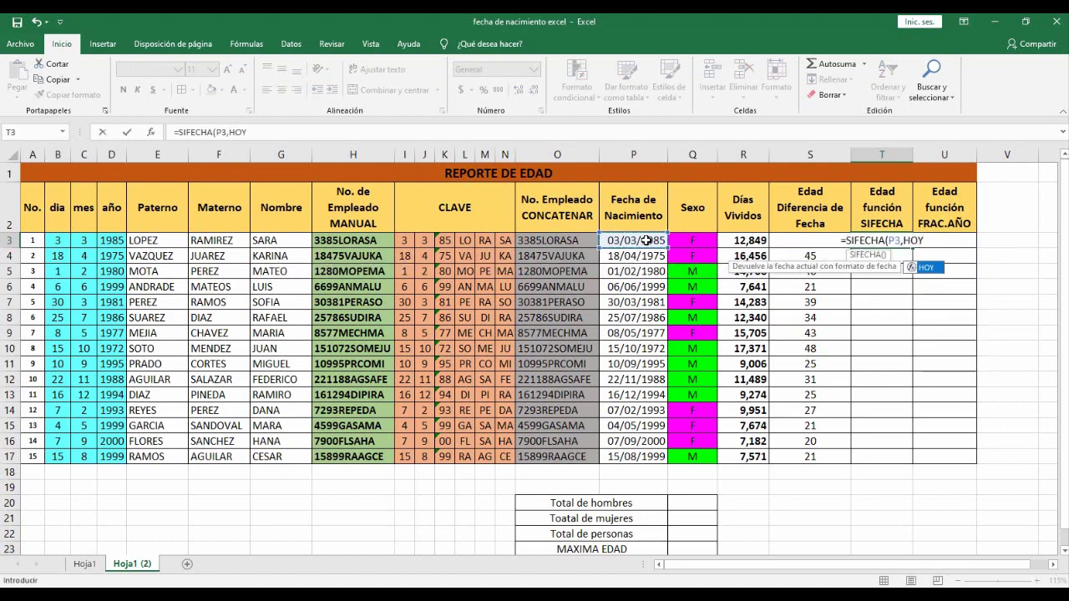
{"action": "type", "text": "()"}
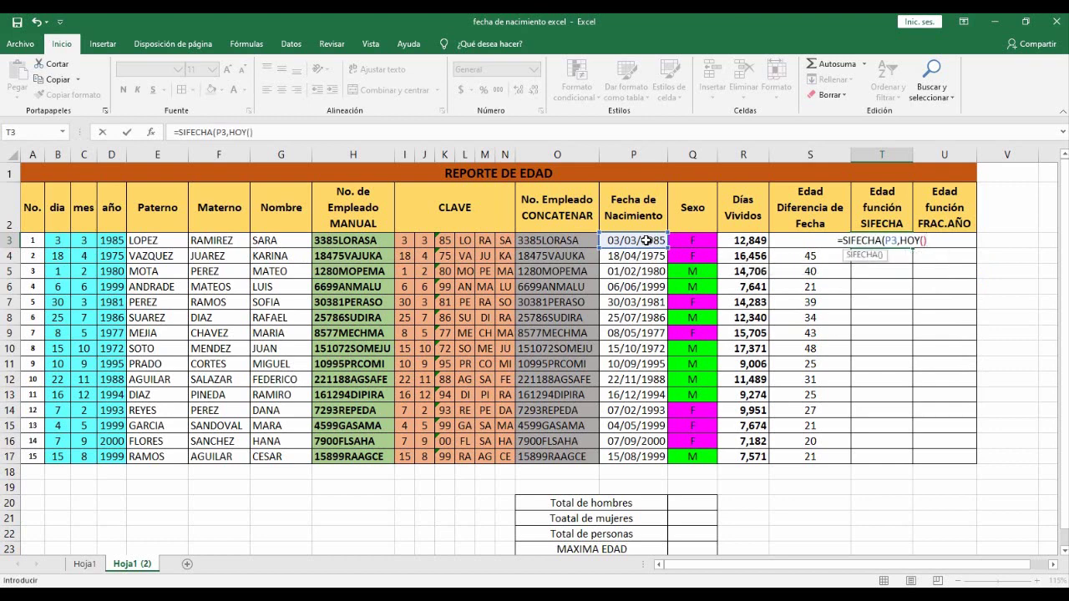
{"action": "type", "text": ","}
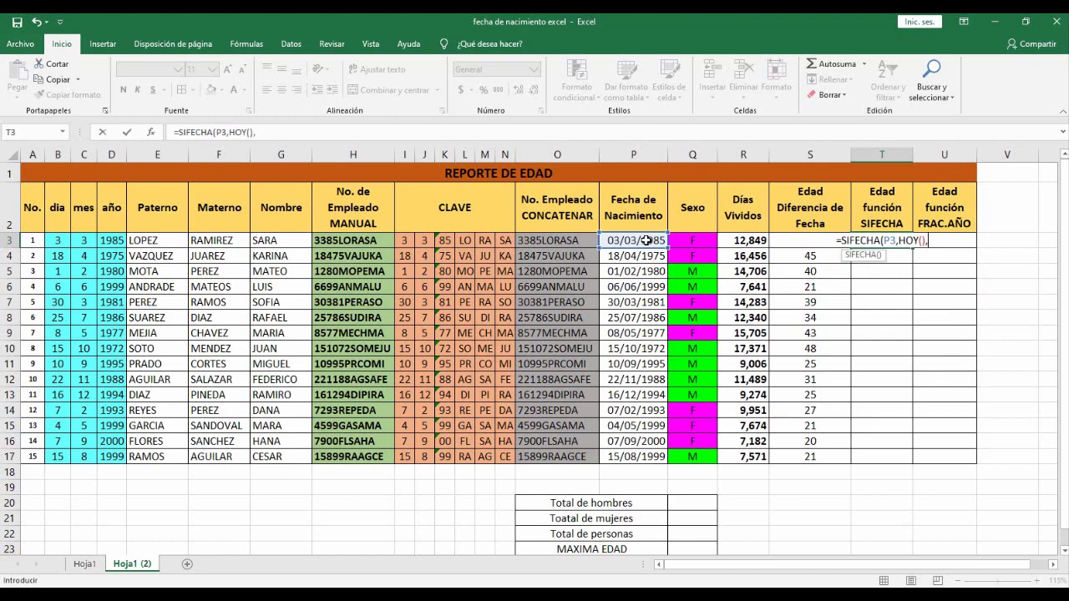
{"action": "type", "text": "\""}
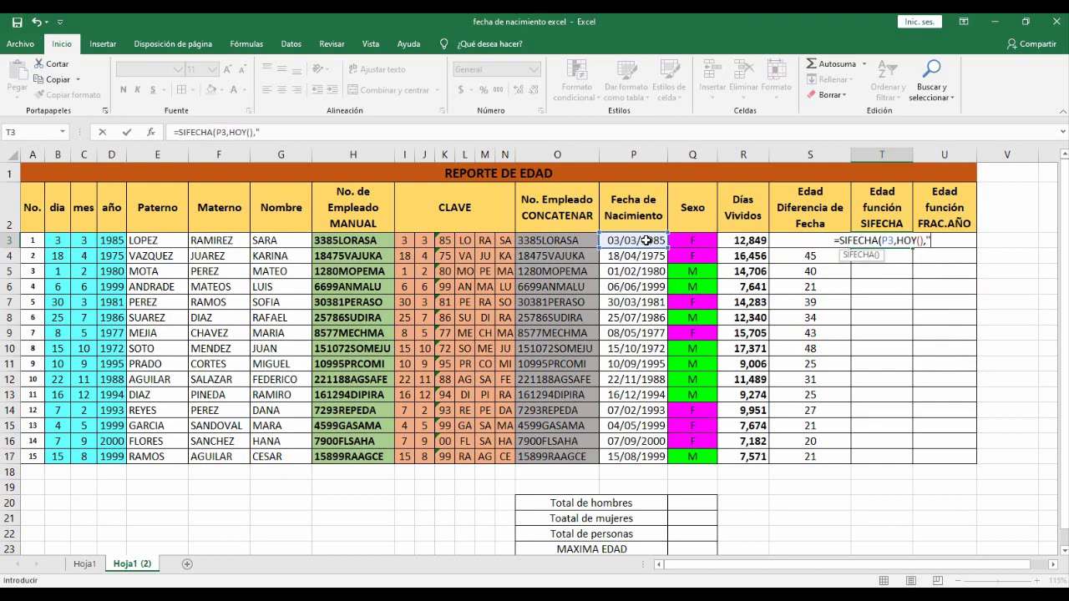
{"action": "type", "text": "Y\""}
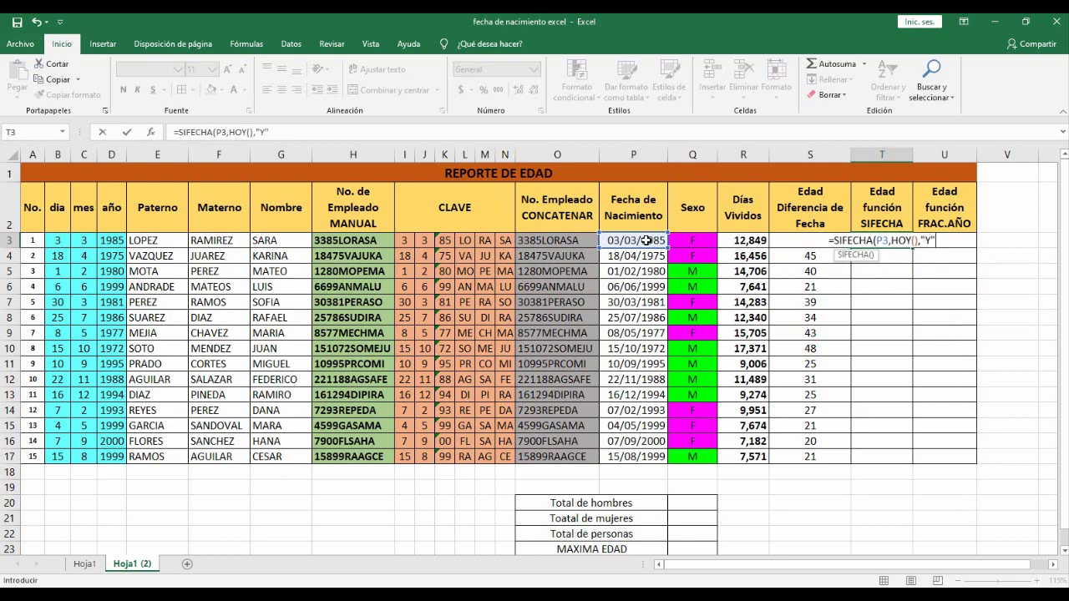
{"action": "type", "text": ")"}
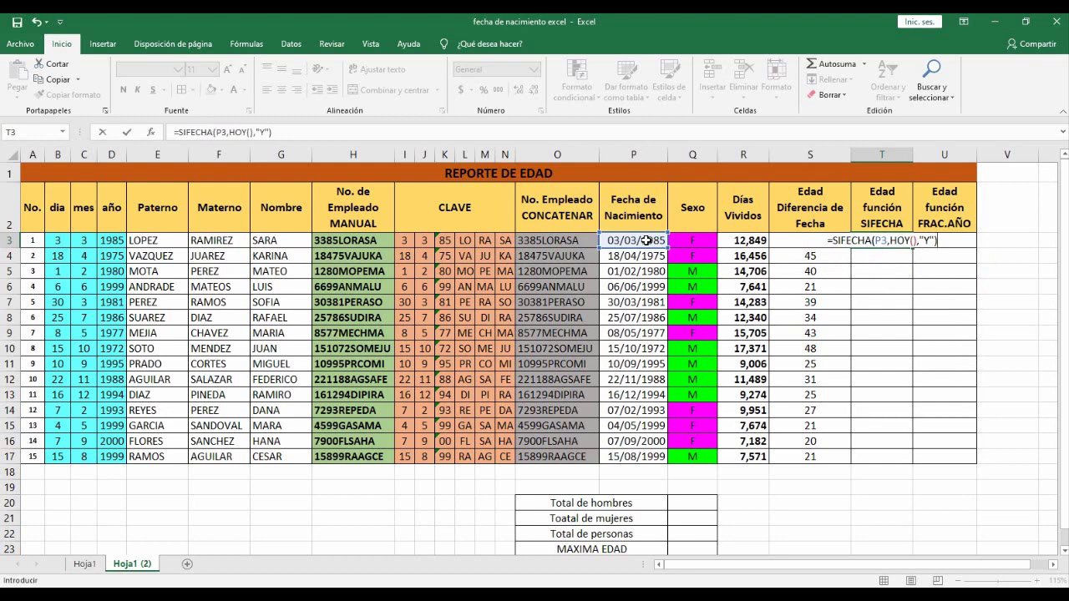
{"action": "key", "text": "Return"}
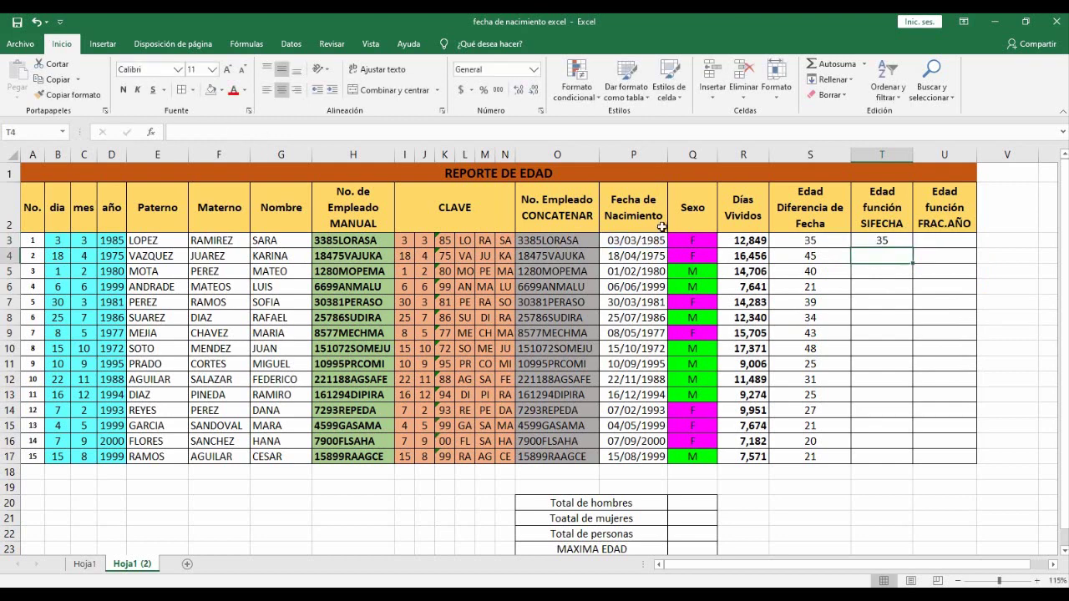
Copy the SIFECHA formula down to T17 and compare the row 17 age formulas.
{"action": "left_click", "coordinate": [865, 242]}
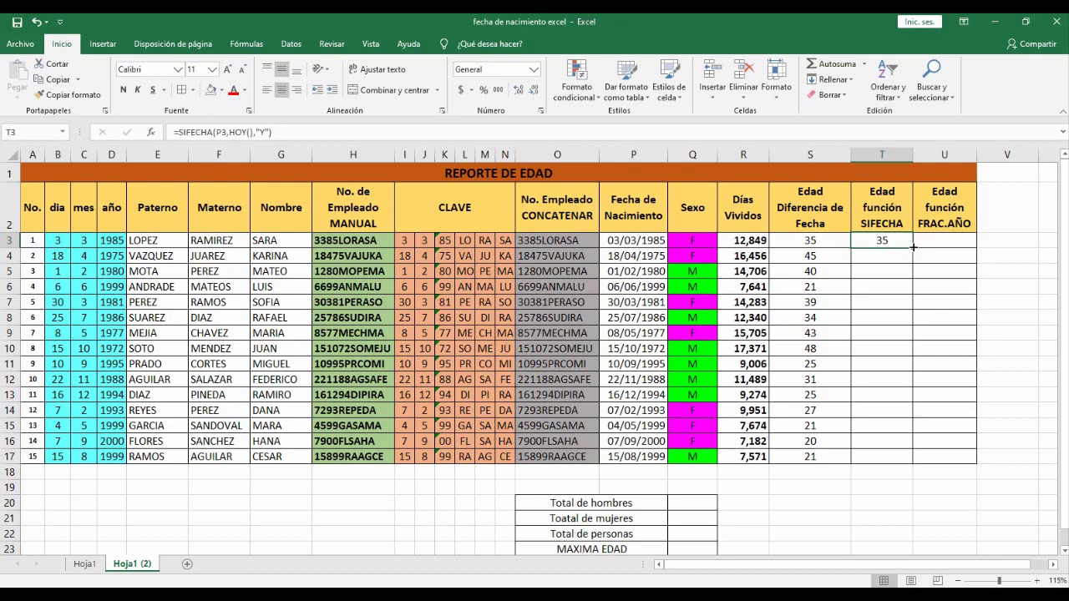
{"action": "double_click", "coordinate": [914, 247]}
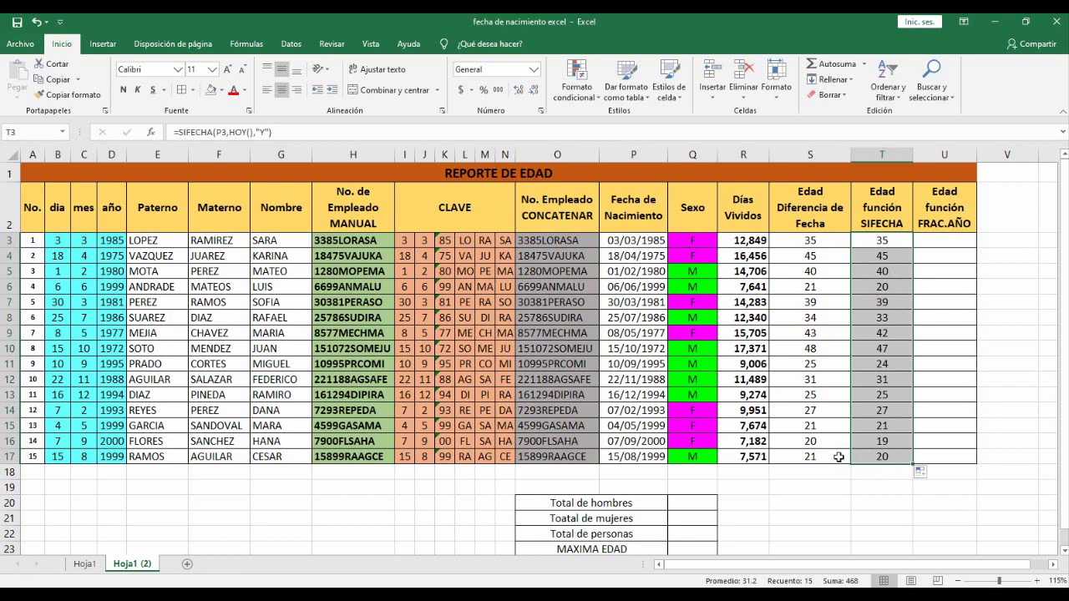
{"action": "left_click", "coordinate": [840, 457]}
{"action": "left_click", "coordinate": [881, 458]}
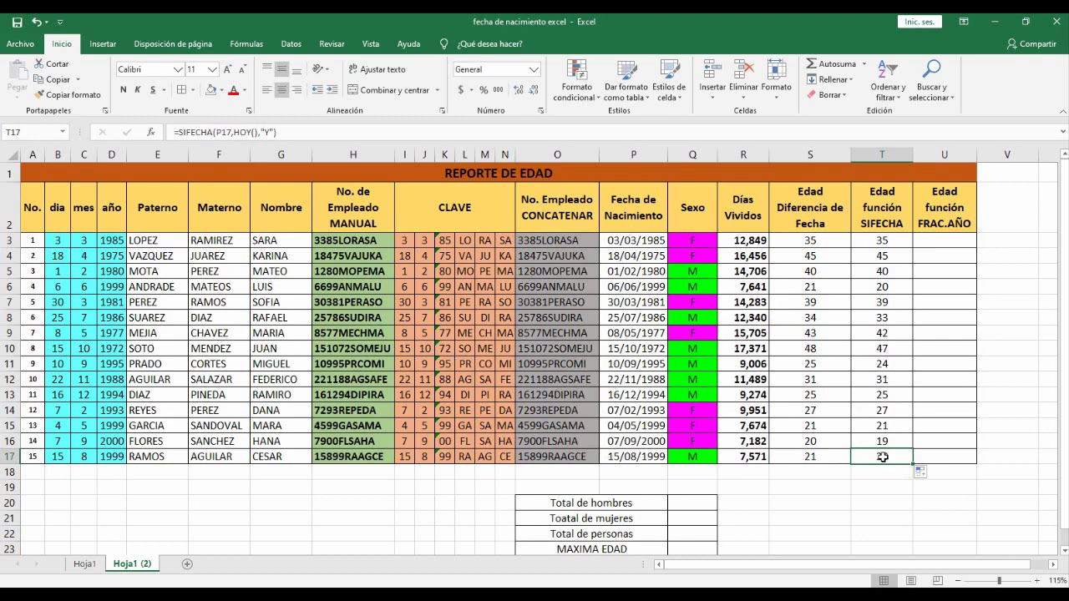
{"action": "left_click", "coordinate": [929, 241]}
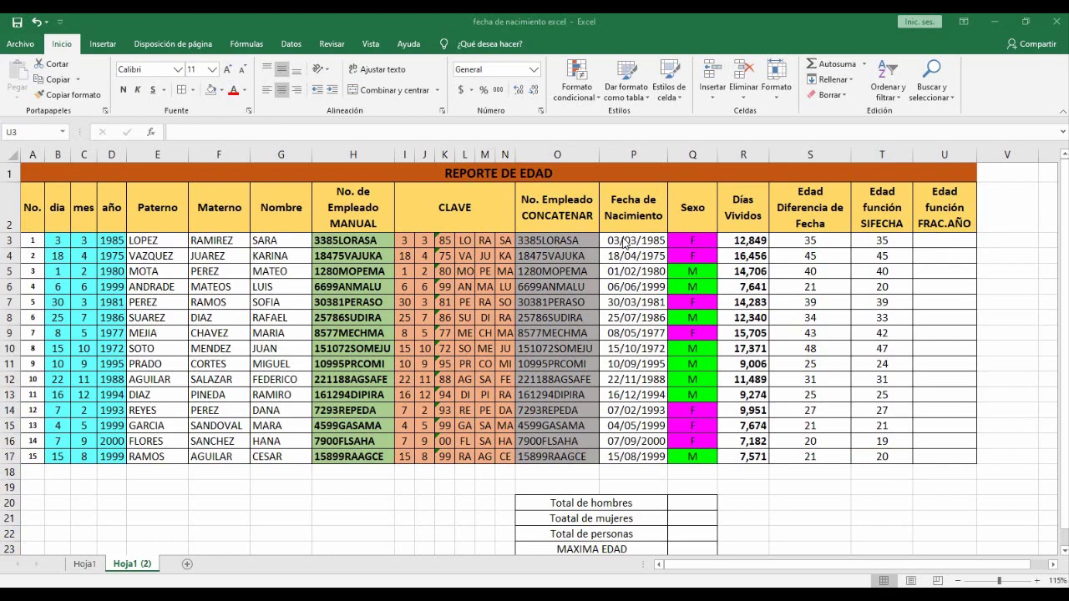
Enter =FRAC.AÑO(P3,HOY()) in U3, giving a fractional age of 35.177778.
{"action": "left_click", "coordinate": [949, 245]}
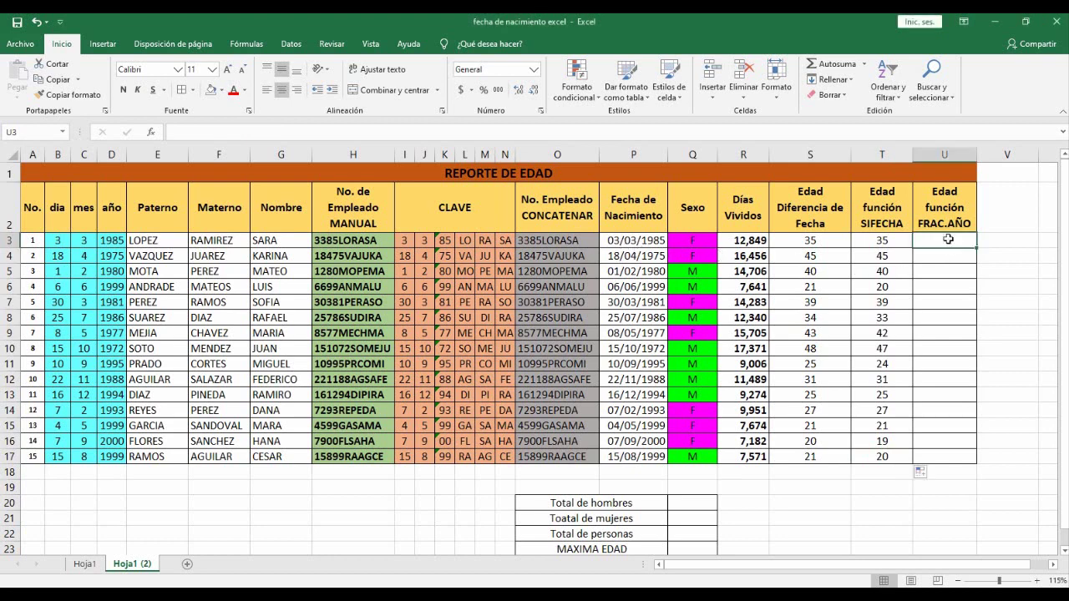
{"action": "type", "text": "="}
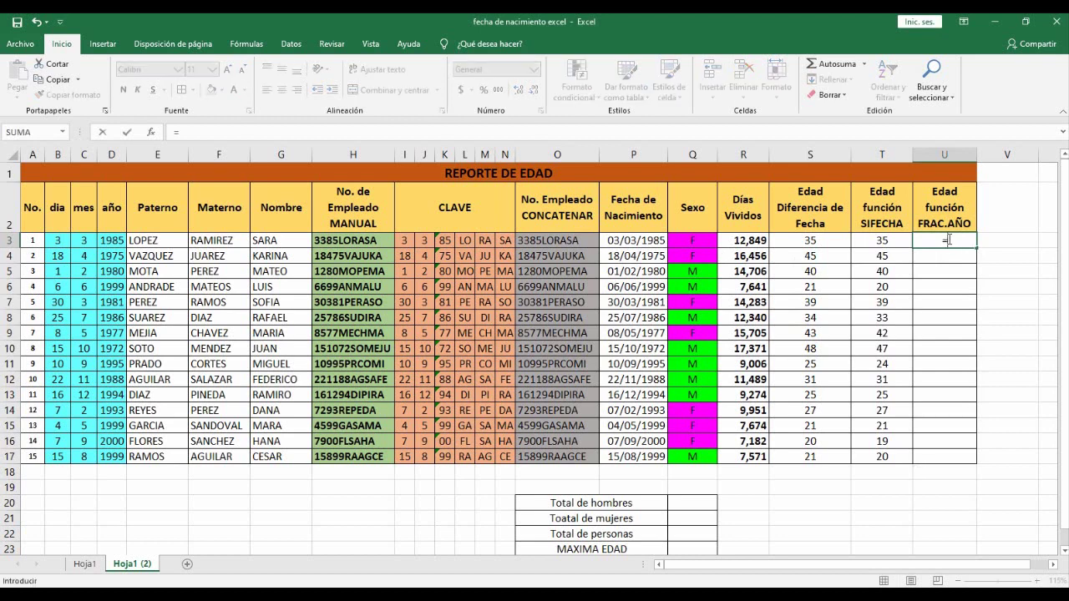
{"action": "type", "text": "F"}
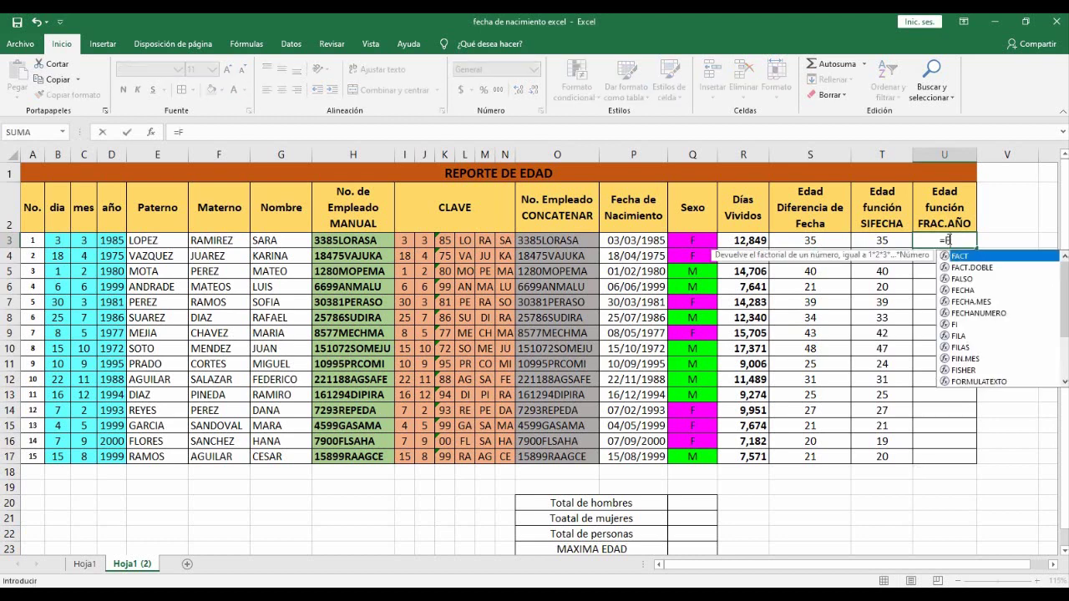
{"action": "type", "text": "RAC.AÑO"}
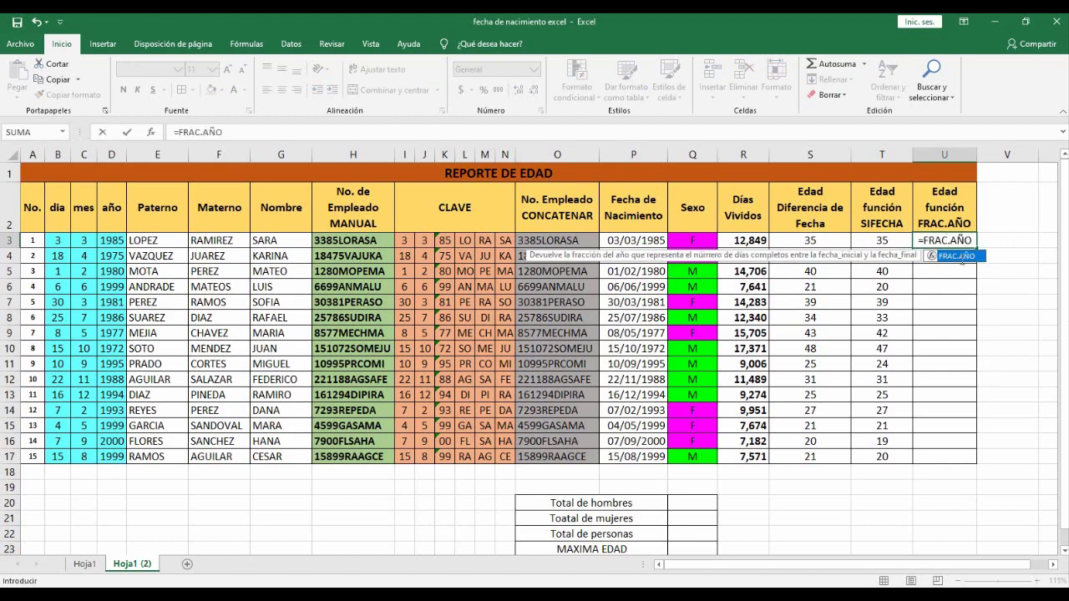
{"action": "double_click", "coordinate": [960, 258]}
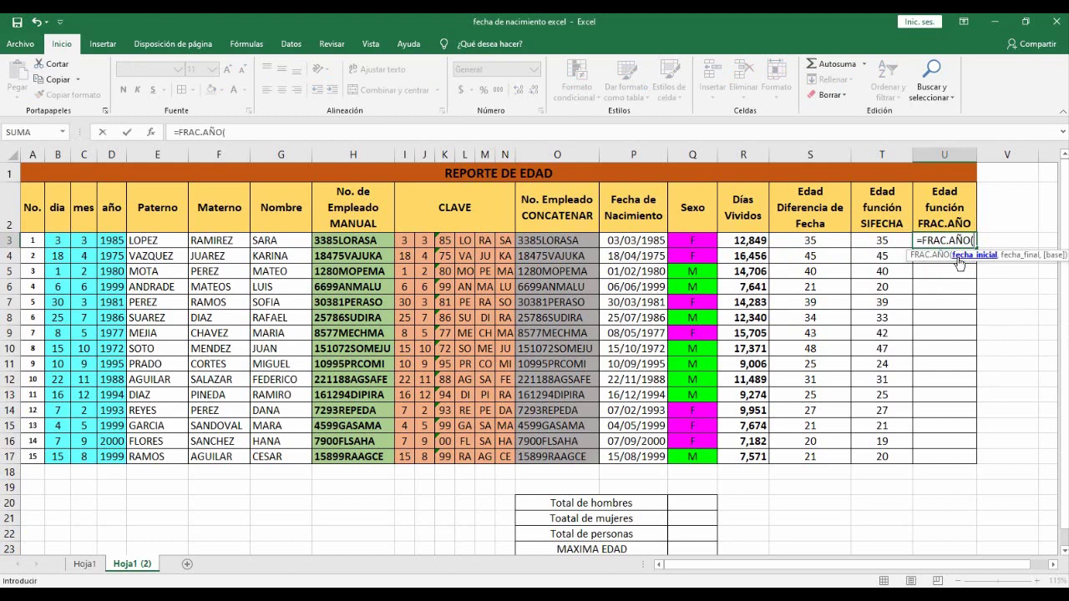
{"action": "left_click", "coordinate": [630, 242]}
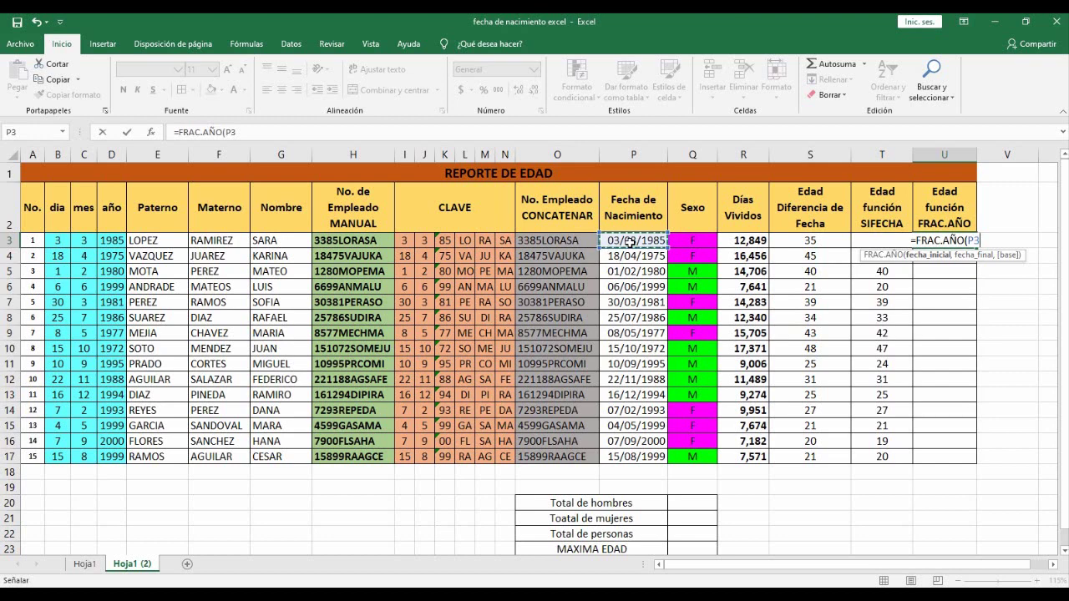
{"action": "type", "text": ",H"}
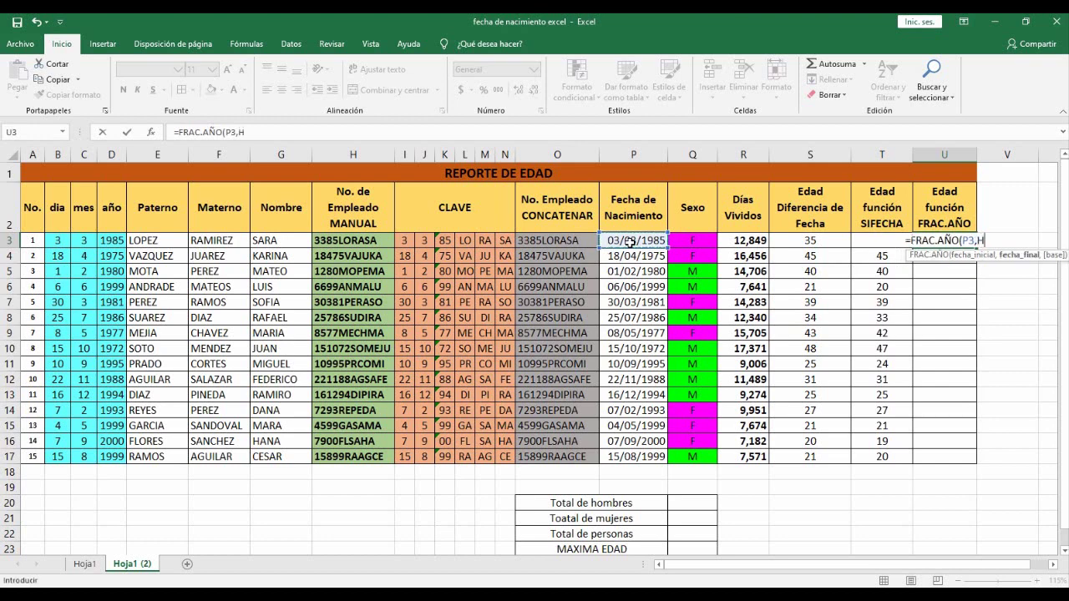
{"action": "type", "text": "OY"}
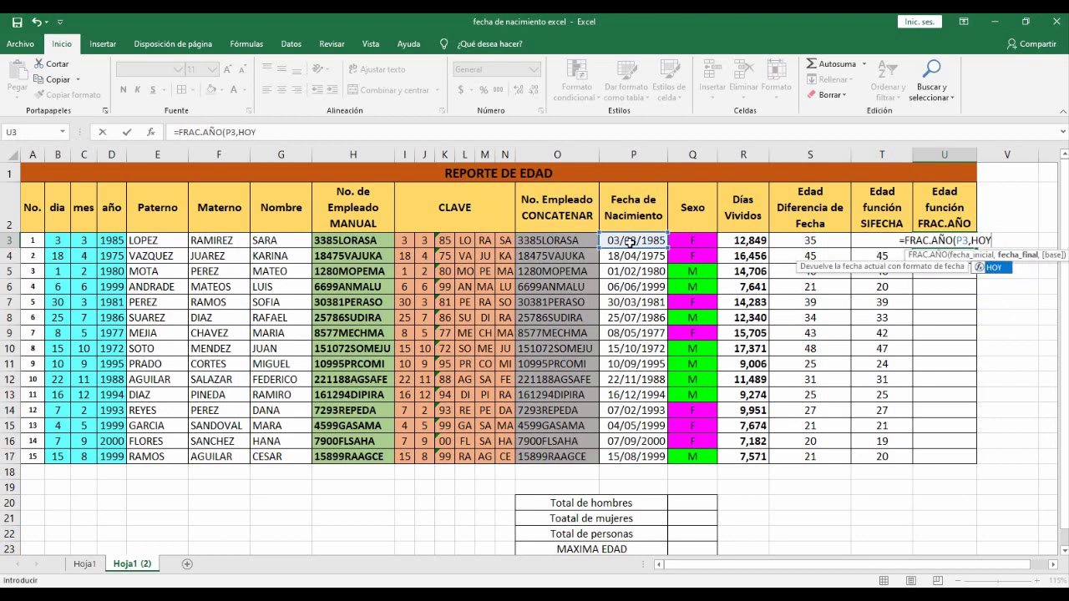
{"action": "type", "text": "()"}
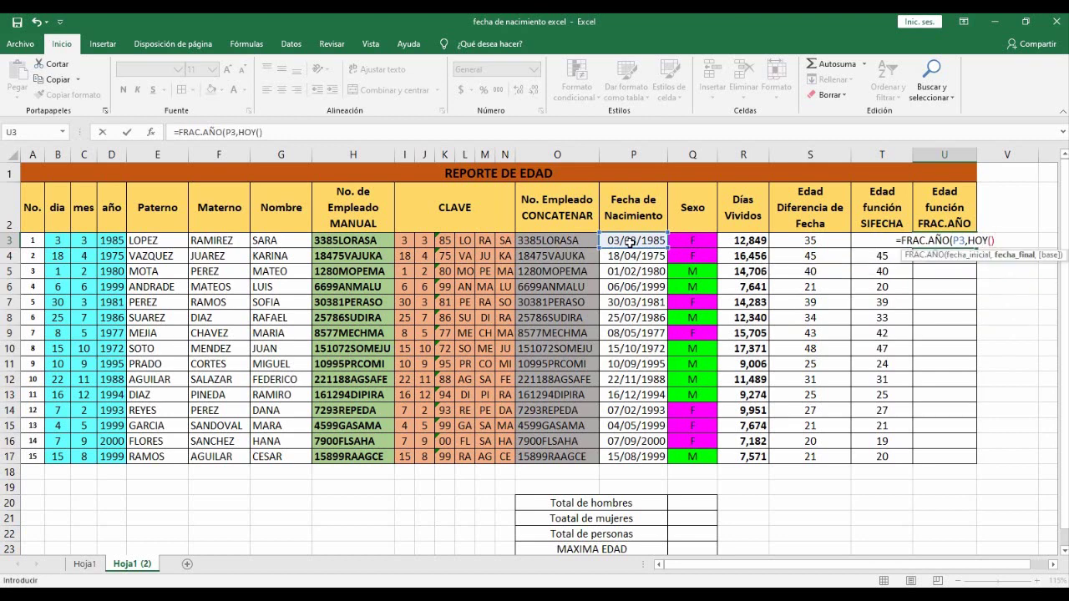
{"action": "type", "text": ")"}
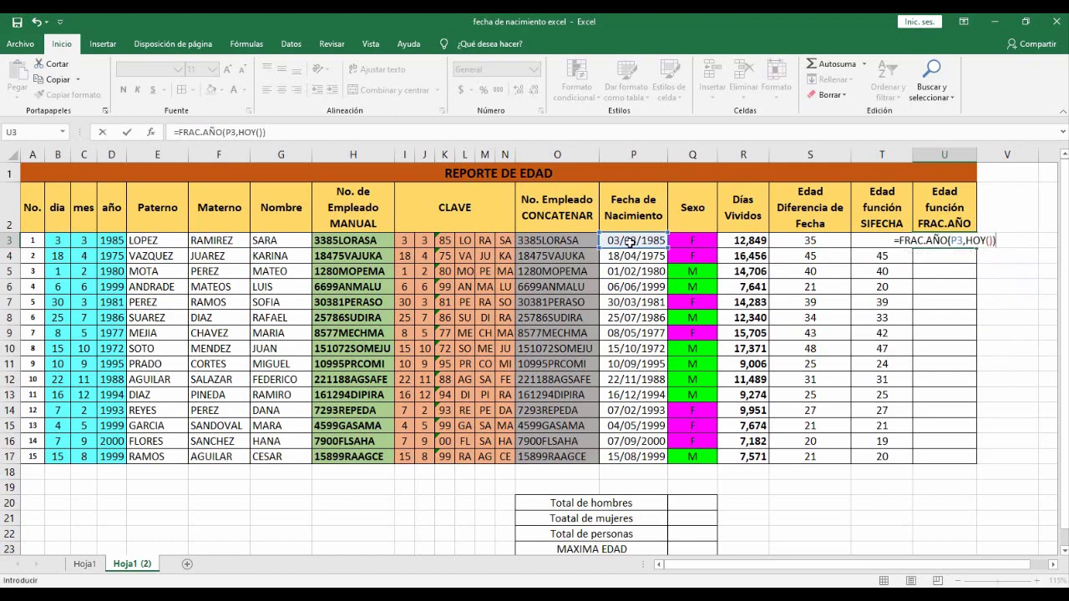
{"action": "key", "text": "Return"}
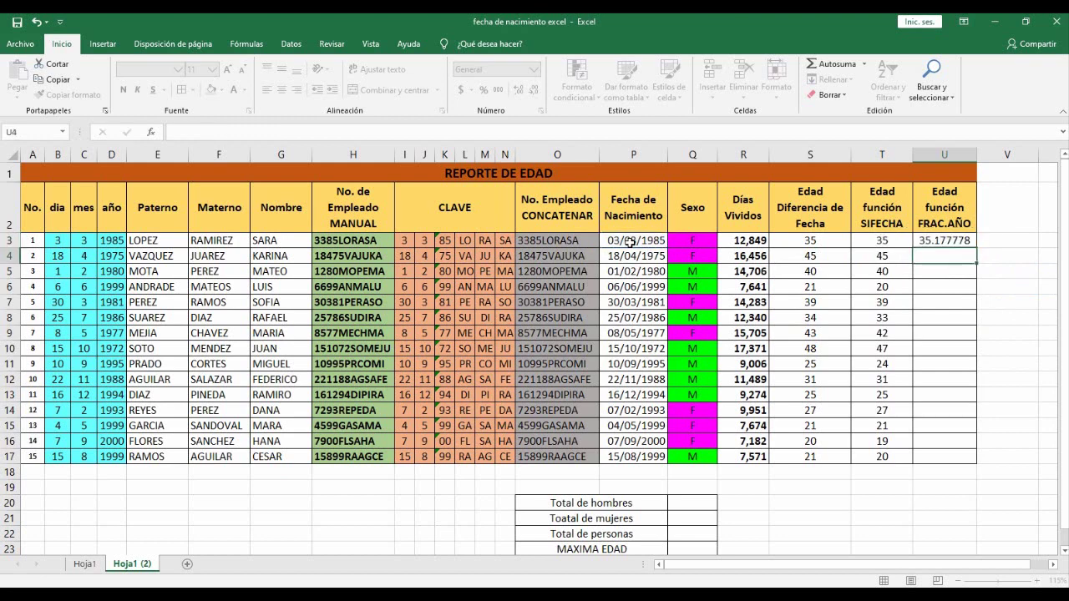
Wrap U3's formula as =ENTERO(FRAC.AÑO(P3,HOY())) to show a whole age of 35.
{"action": "key", "text": "Up"}
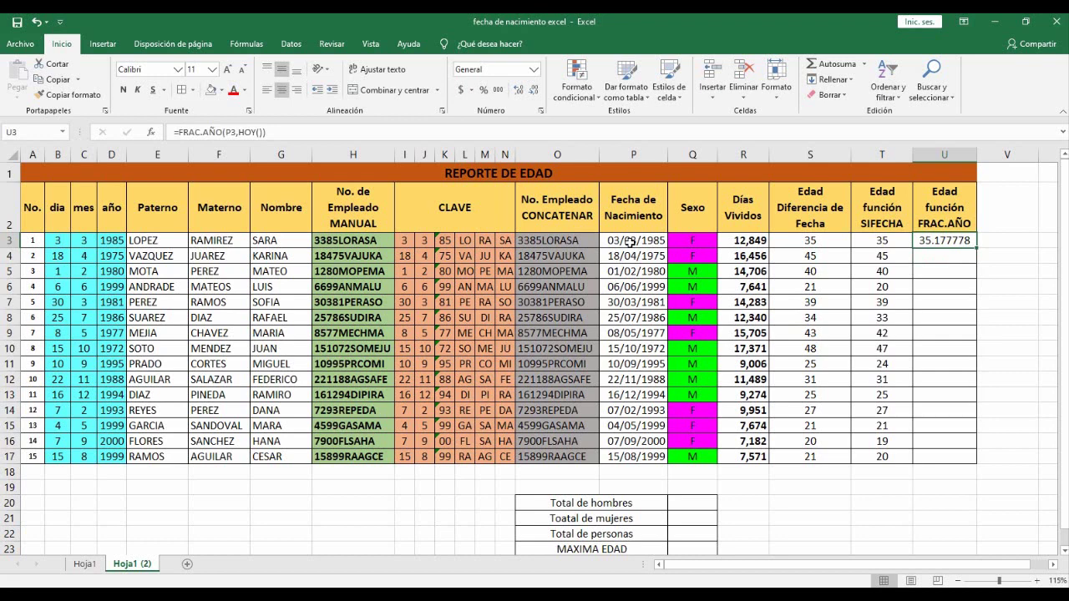
{"action": "key", "text": "F2"}
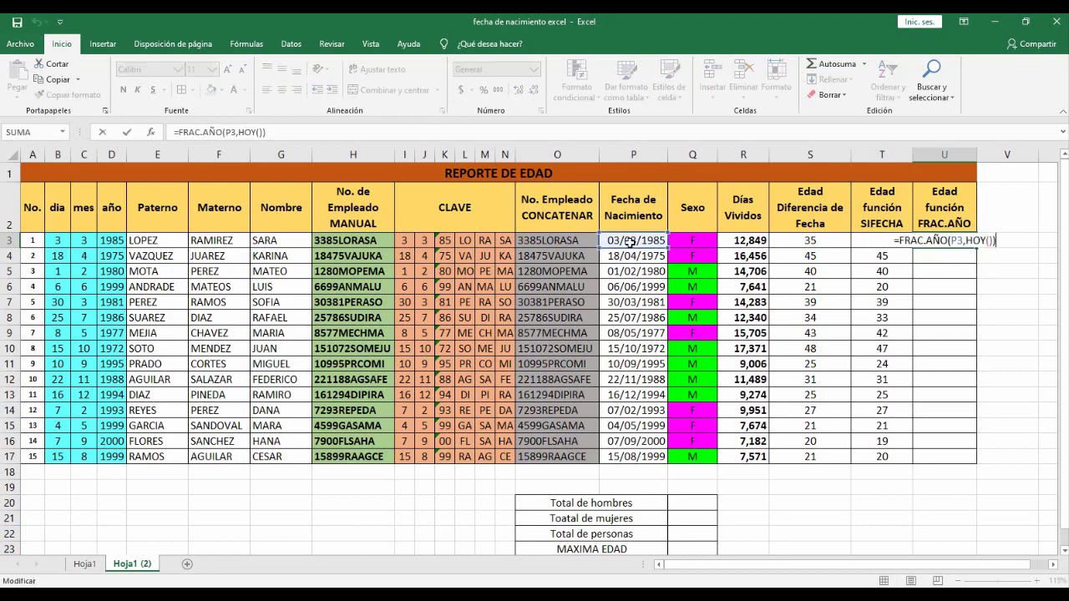
{"action": "key", "text": "Left"}
{"action": "key", "text": "Left"}
{"action": "key", "text": "Left"}
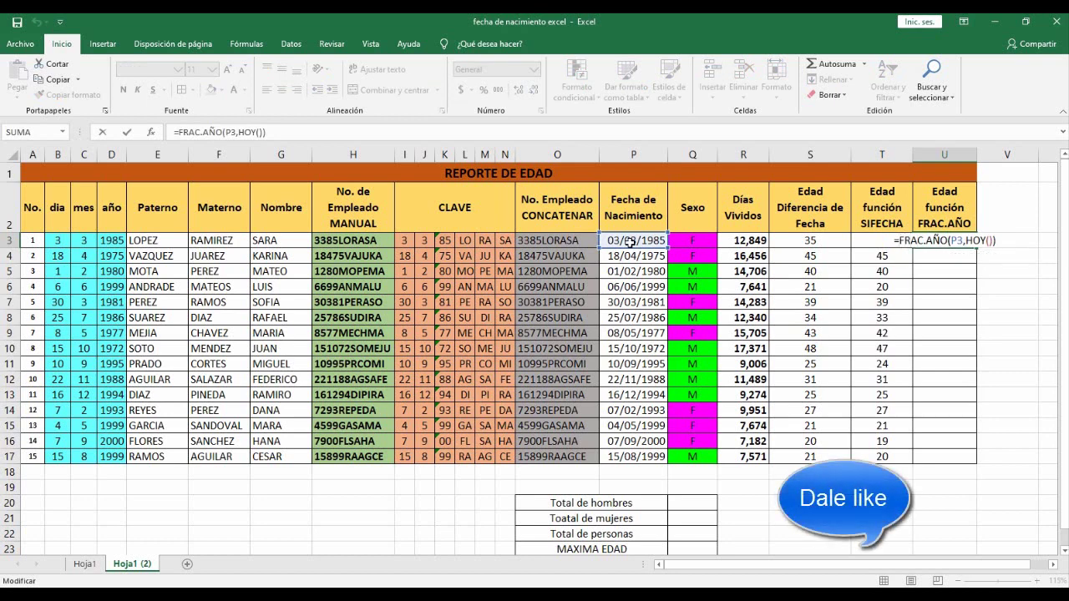
{"action": "type", "text": "entero"}
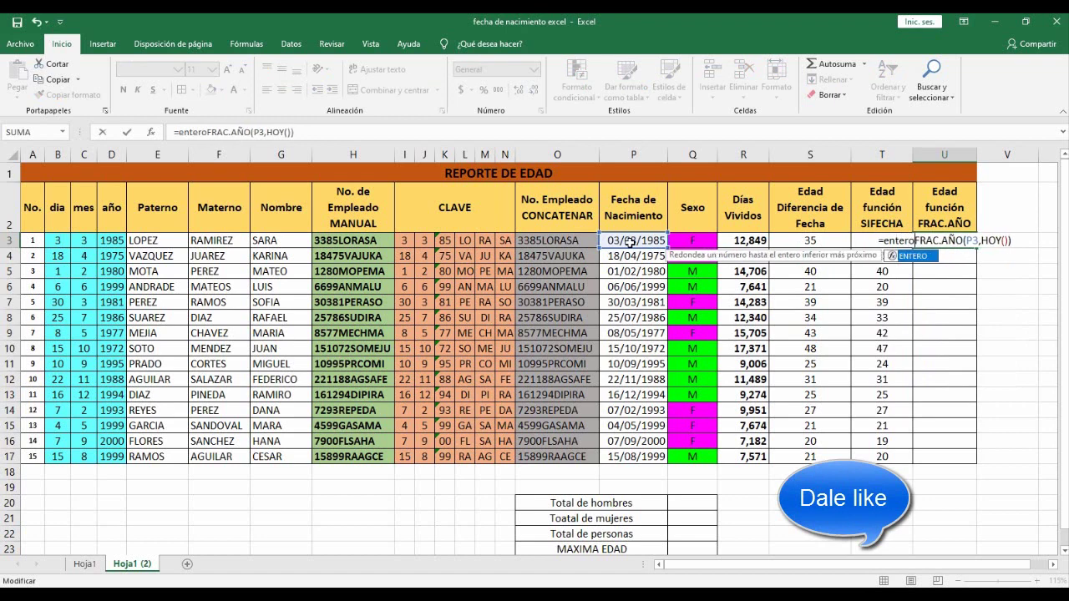
{"action": "type", "text": "("}
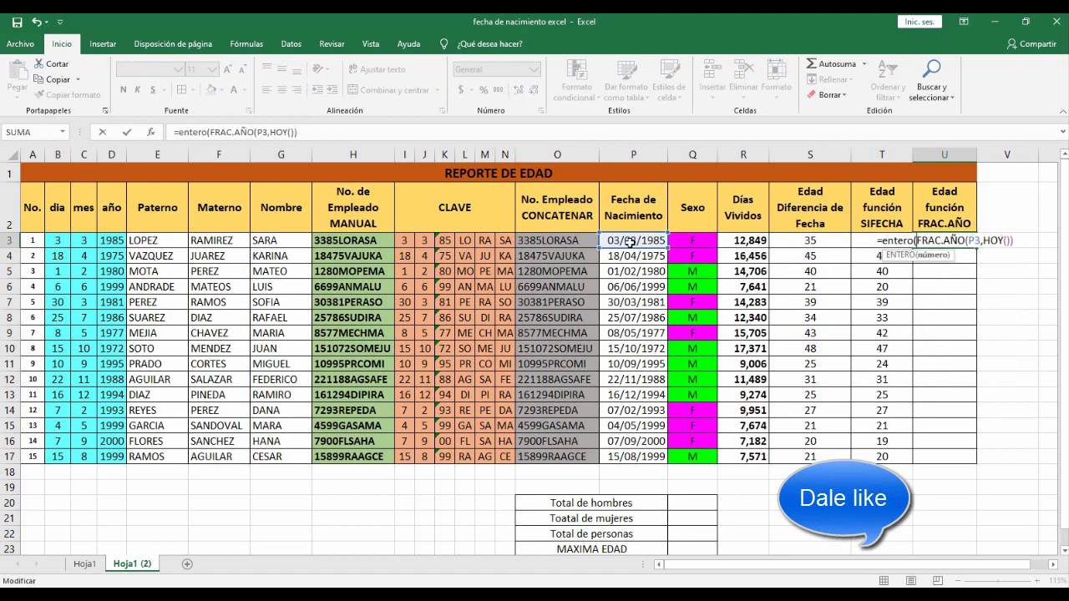
{"action": "type", "text": ")"}
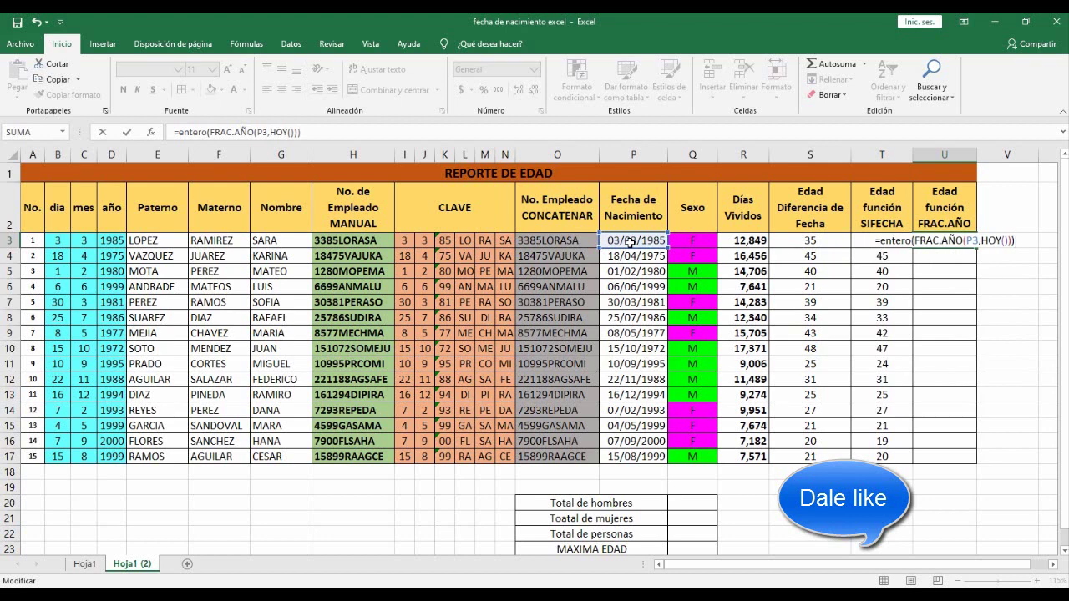
{"action": "key", "text": "Return"}
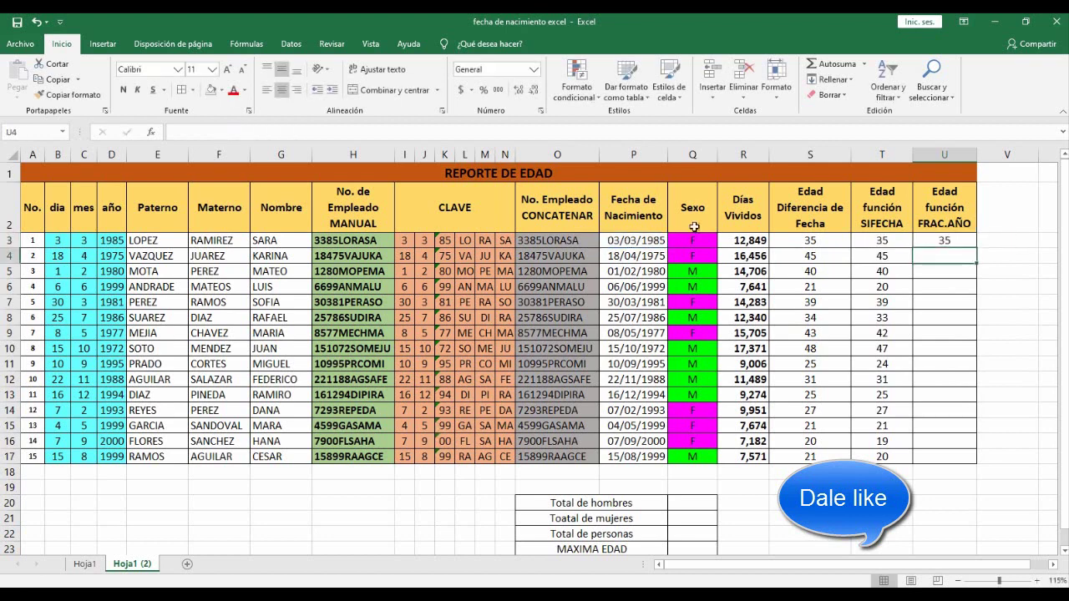
{"action": "left_click", "coordinate": [934, 241]}
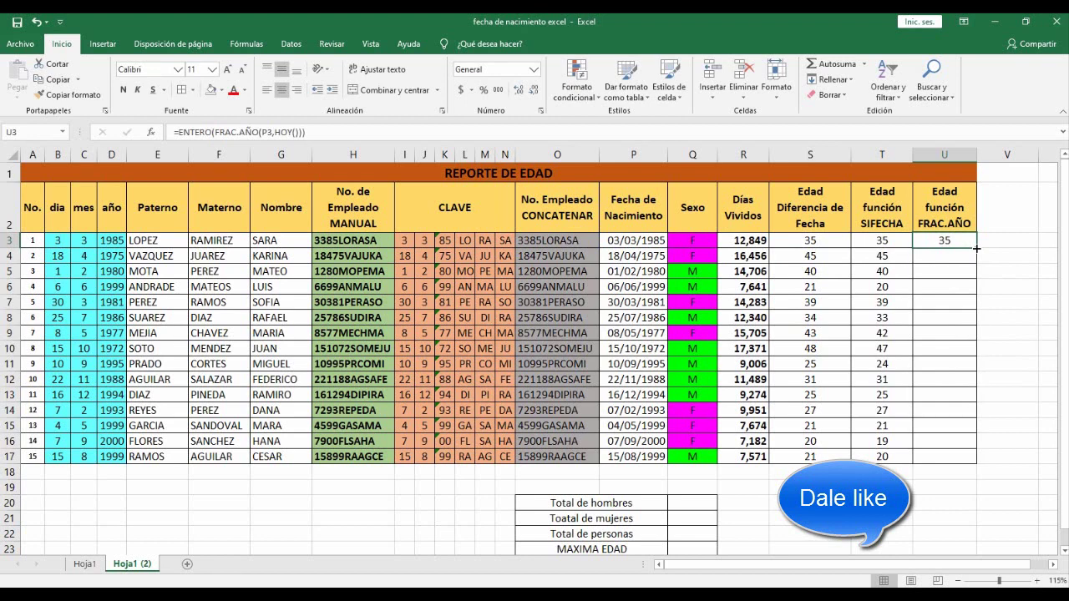
Copy the ENTERO(FRAC.AÑO) formula down to U17, giving whole ages 19 to 47.
{"action": "double_click", "coordinate": [976, 248]}
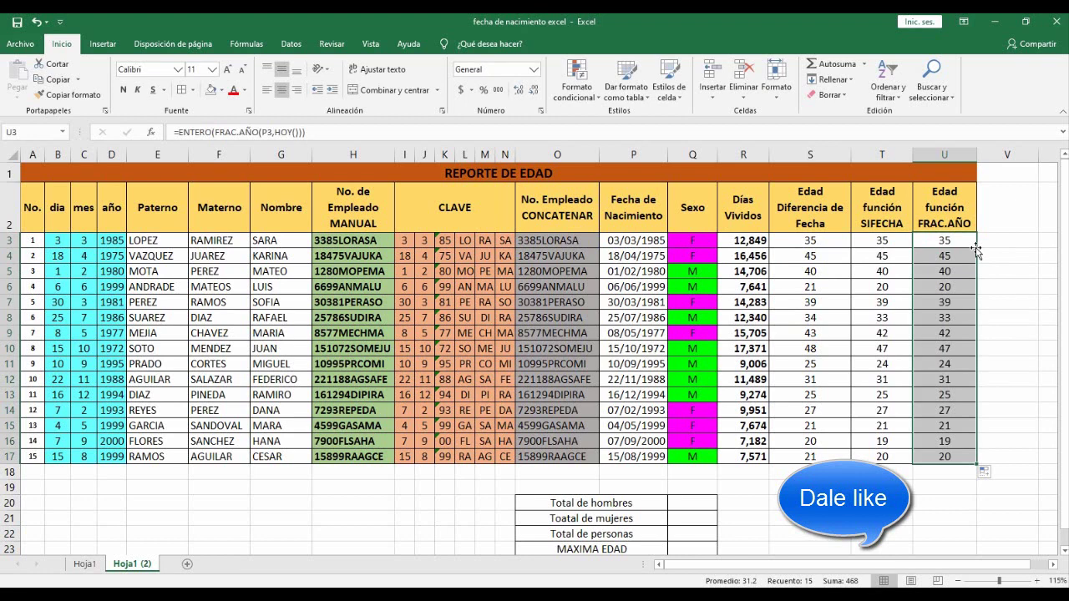
{"action": "left_click", "coordinate": [925, 497]}
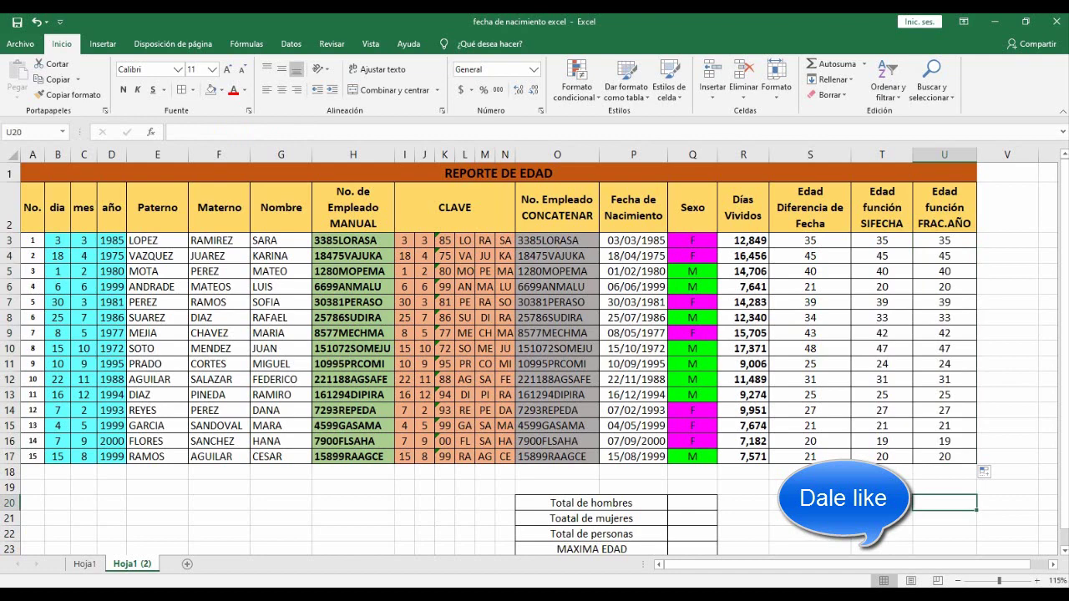
{"action": "scroll", "coordinate": [677, 500], "scroll_direction": "down", "scroll_amount": 1}
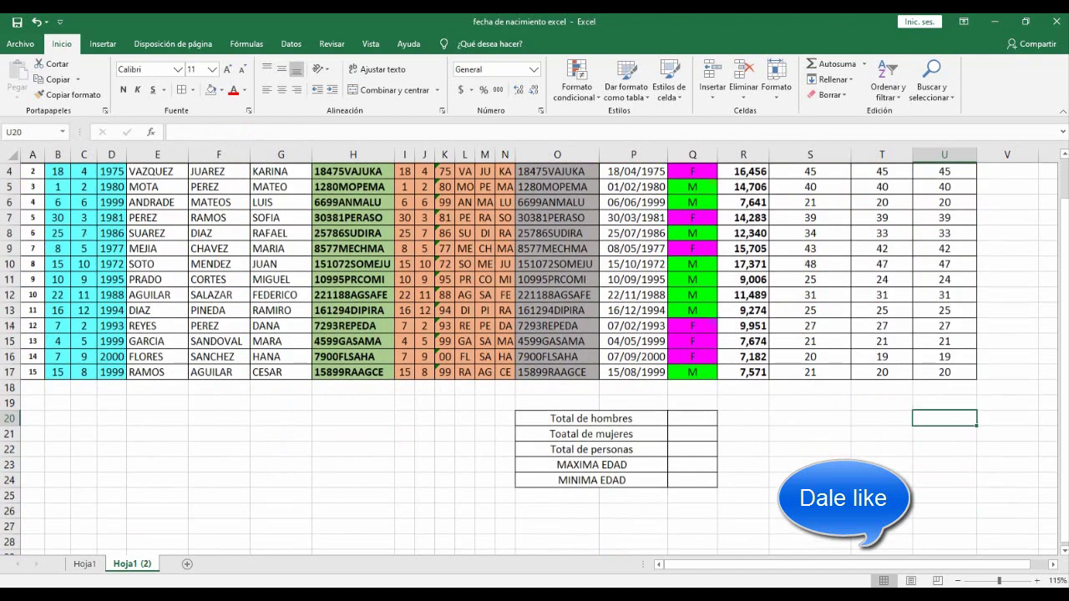
{"action": "scroll", "coordinate": [676, 499], "scroll_direction": "down", "scroll_amount": 1}
{"action": "scroll", "coordinate": [677, 500], "scroll_direction": "up", "scroll_amount": 2}
{"action": "left_click", "coordinate": [644, 506]}
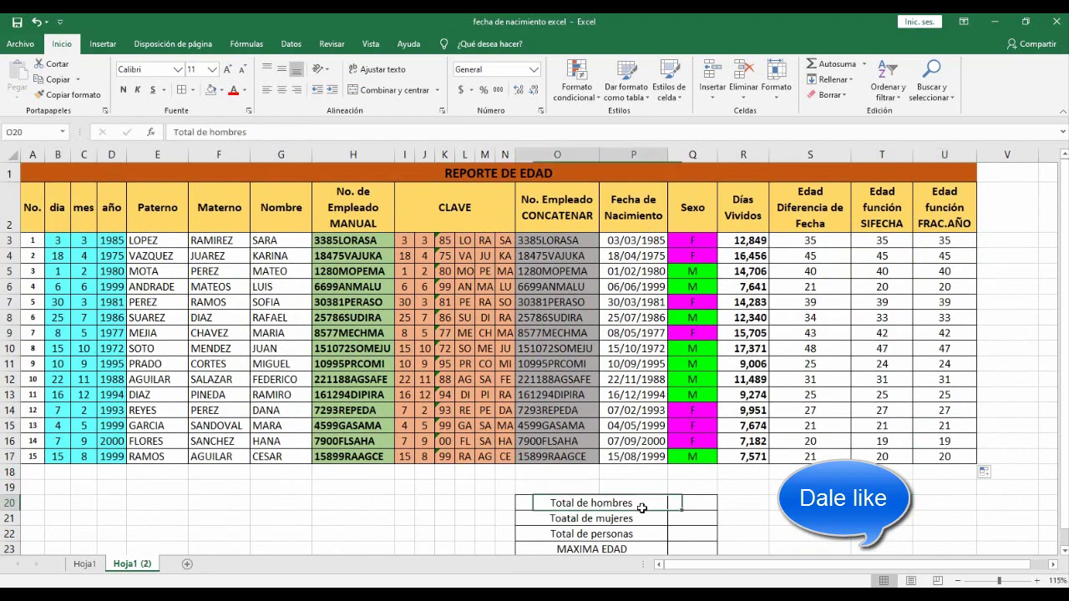
{"action": "left_click", "coordinate": [694, 504]}
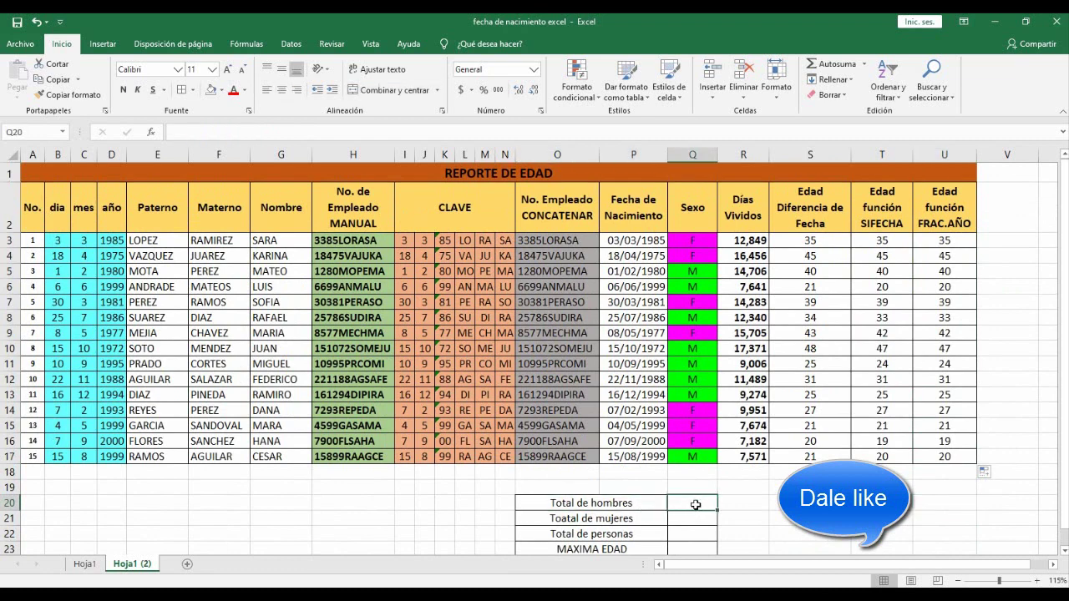
Enter =CONTAR.SI(Q3:Q17,"M") in Q20, counting 8 men.
{"action": "type", "text": "="}
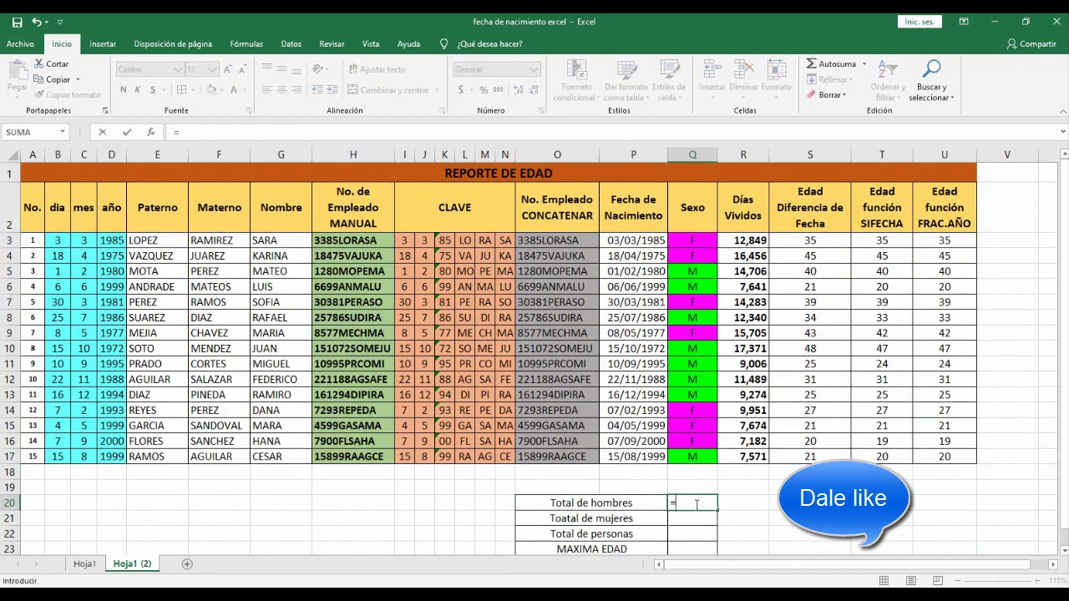
{"action": "type", "text": "contar"}
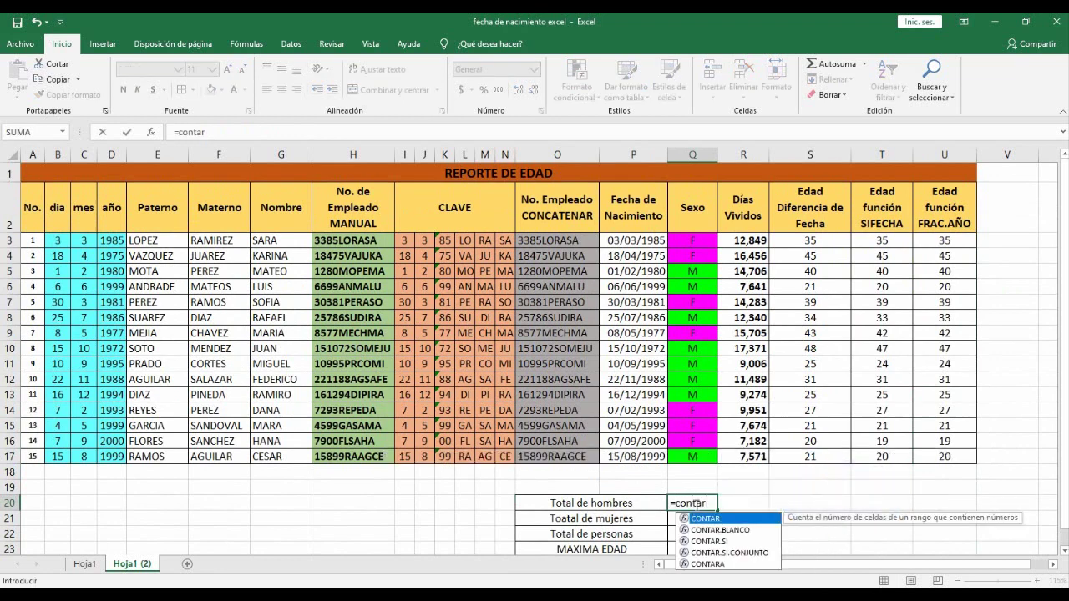
{"action": "type", "text": "."}
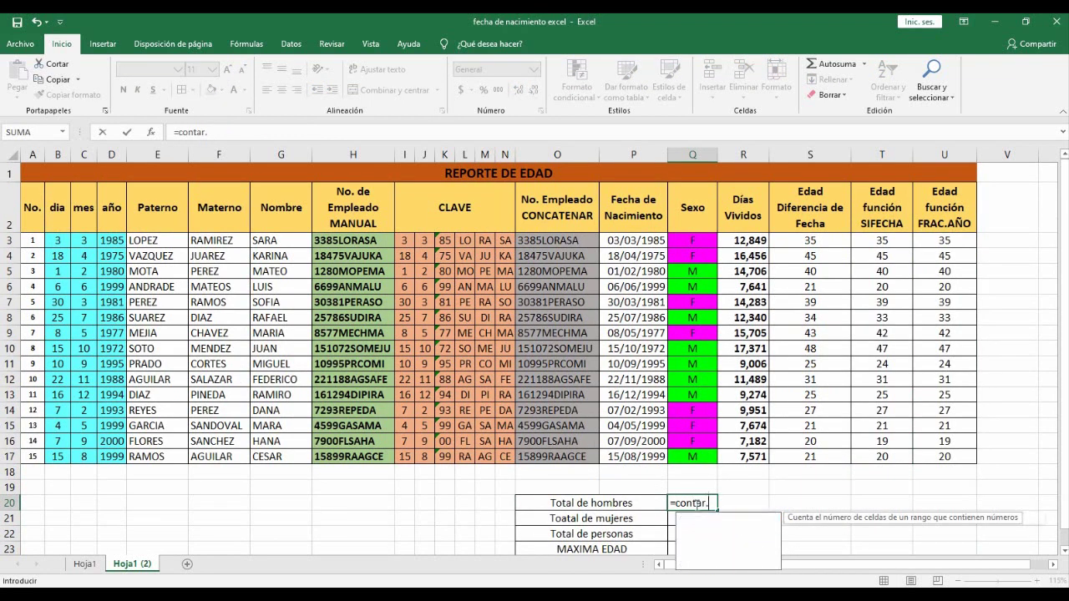
{"action": "type", "text": "si"}
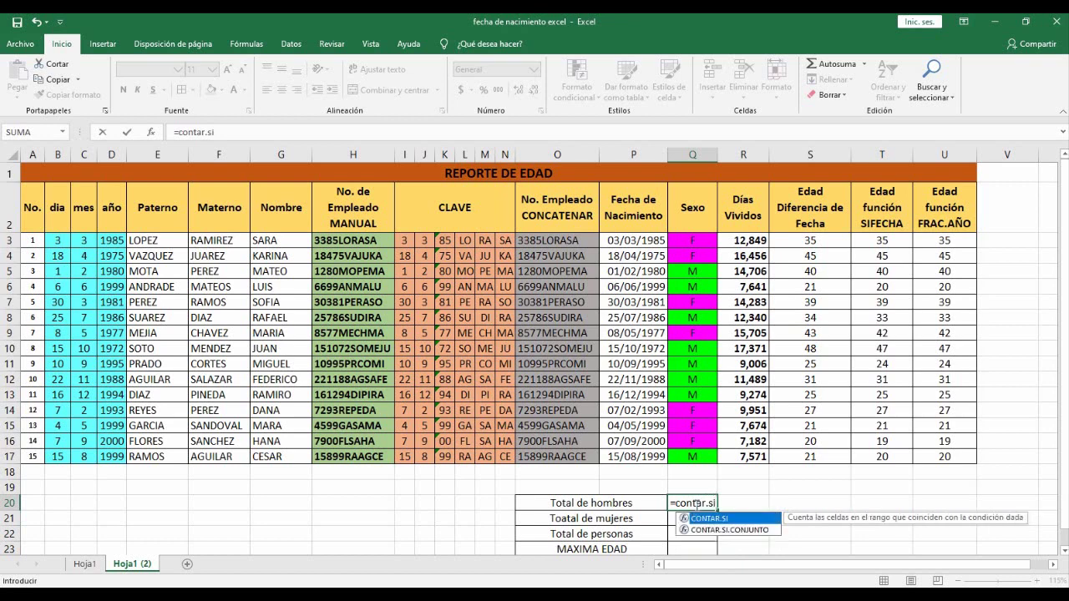
{"action": "type", "text": "("}
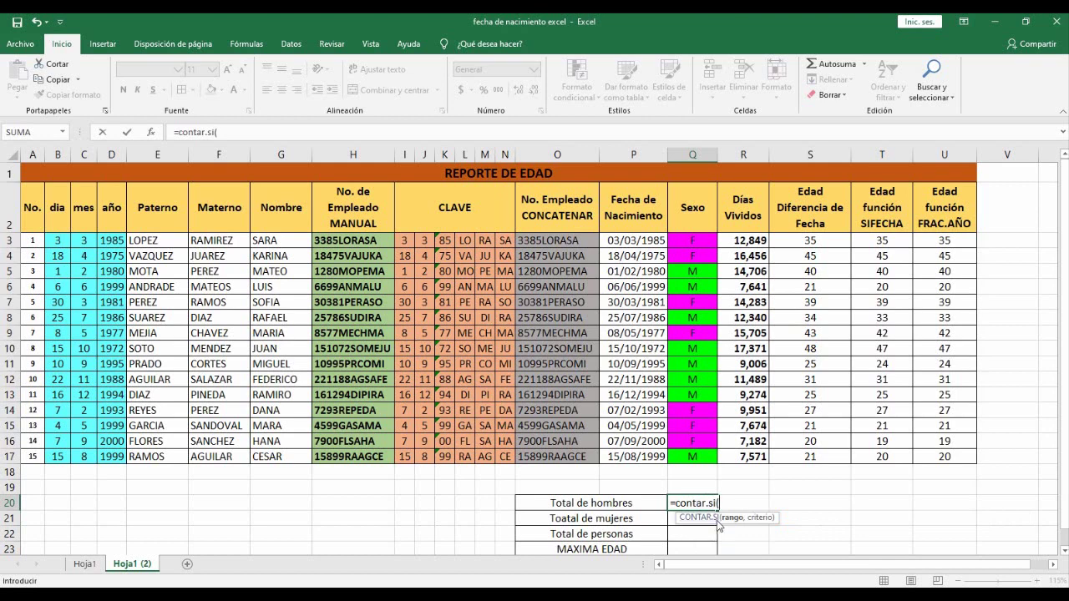
{"action": "left_click", "coordinate": [706, 242]}
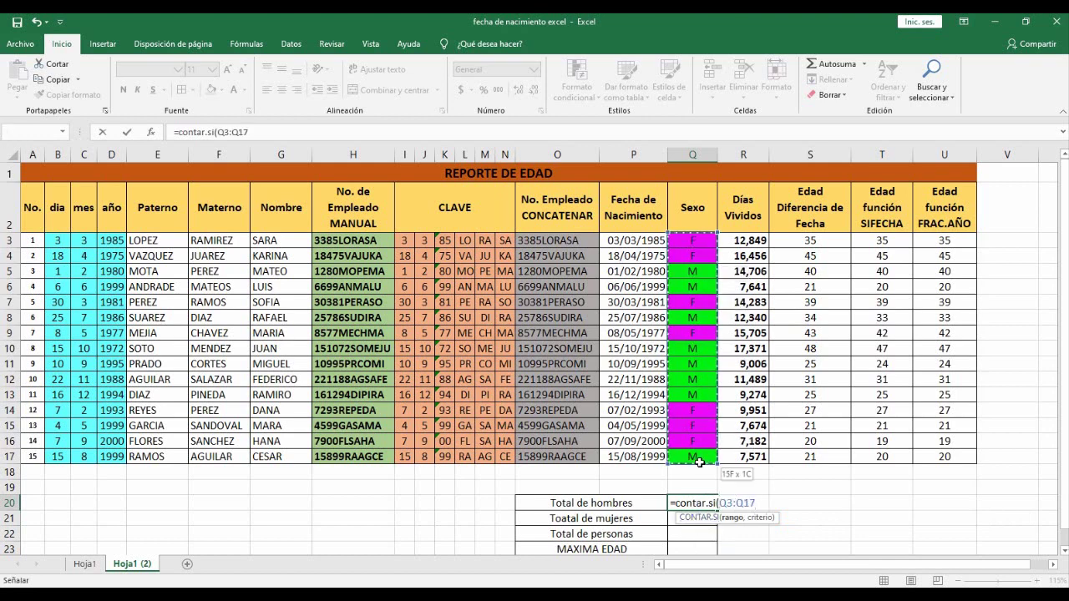
{"action": "left_click_drag", "start_coordinate": [703, 257], "coordinate": [702, 460]}
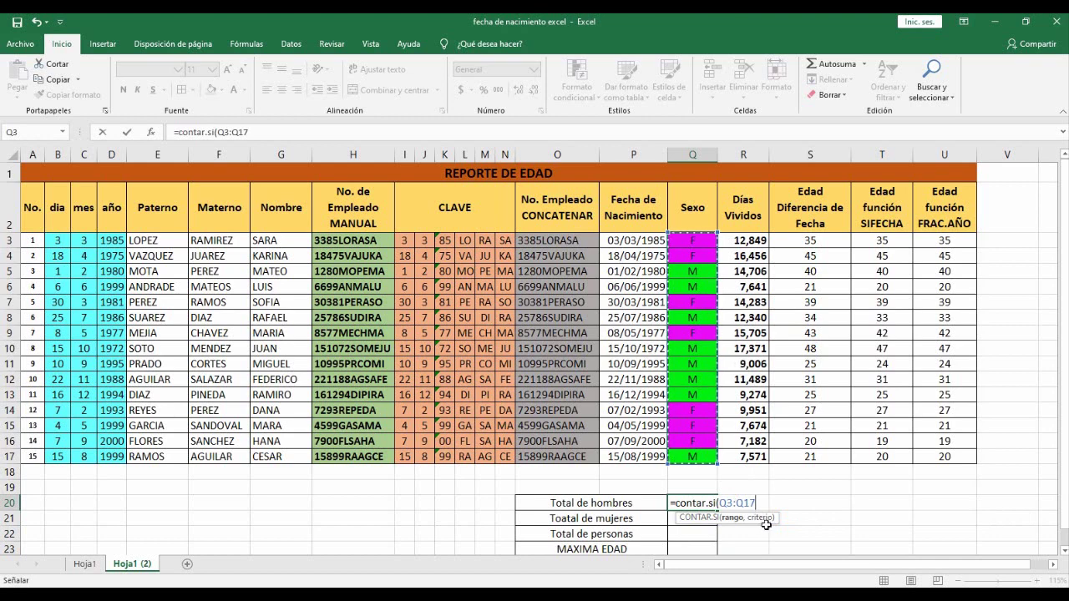
{"action": "type", "text": ","}
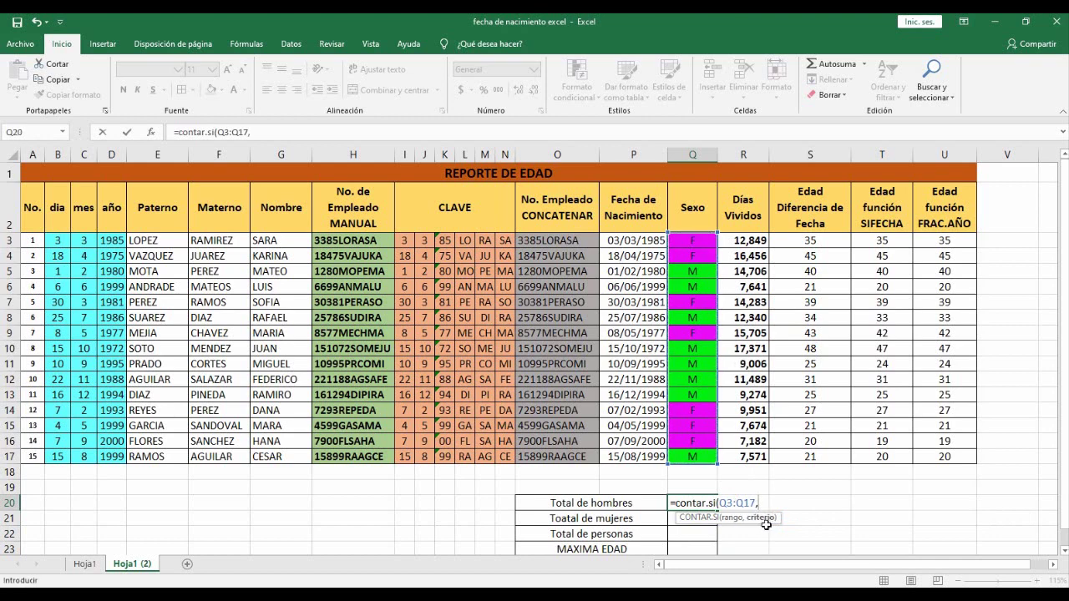
{"action": "type", "text": "\""}
{"action": "type", "text": "M\""}
{"action": "type", "text": ")"}
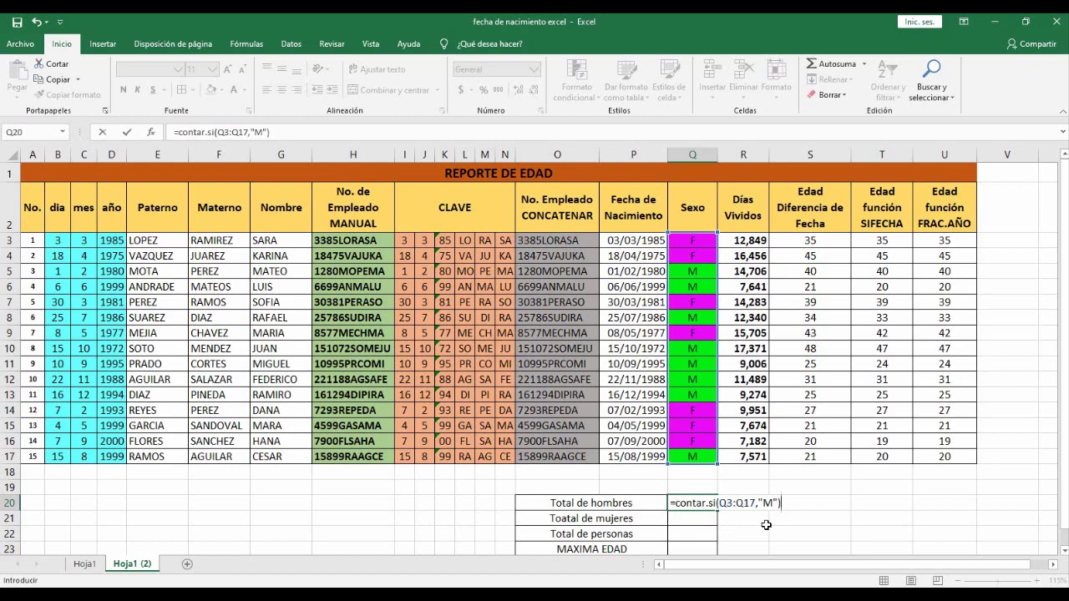
{"action": "key", "text": "Return"}
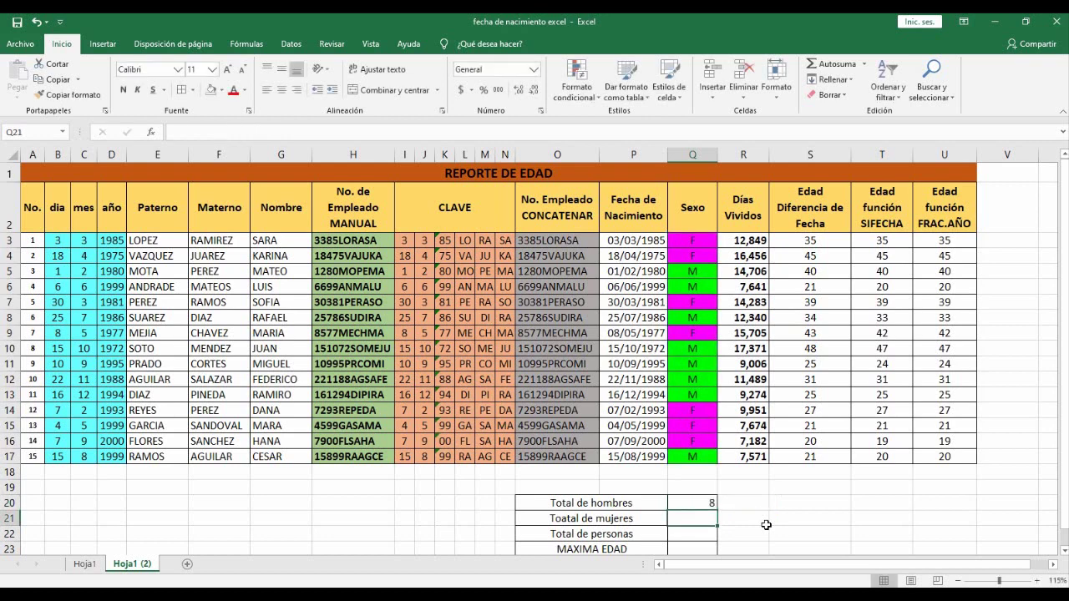
Enter =CONTAR.SI(Q3:Q17,"F") in Q21 so the women count shows 7.
{"action": "type", "text": "=contar"}
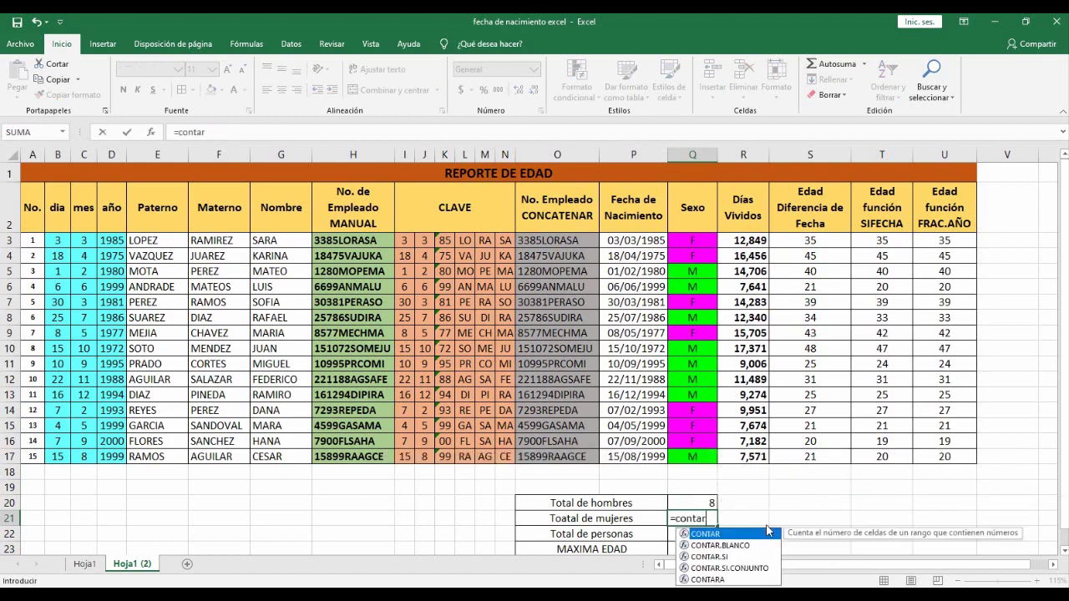
{"action": "type", "text": ".si"}
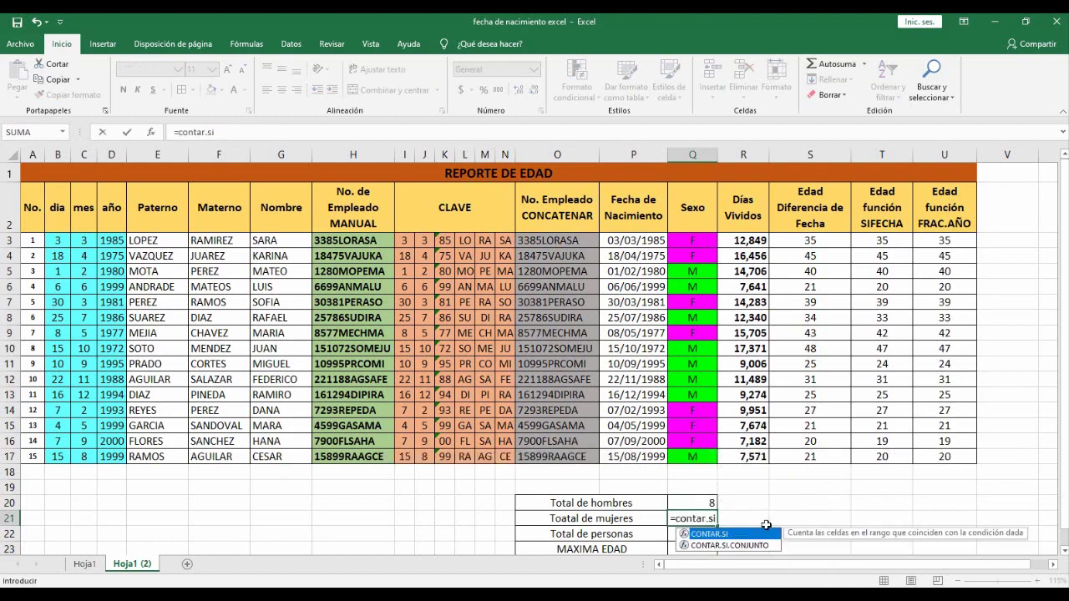
{"action": "type", "text": "("}
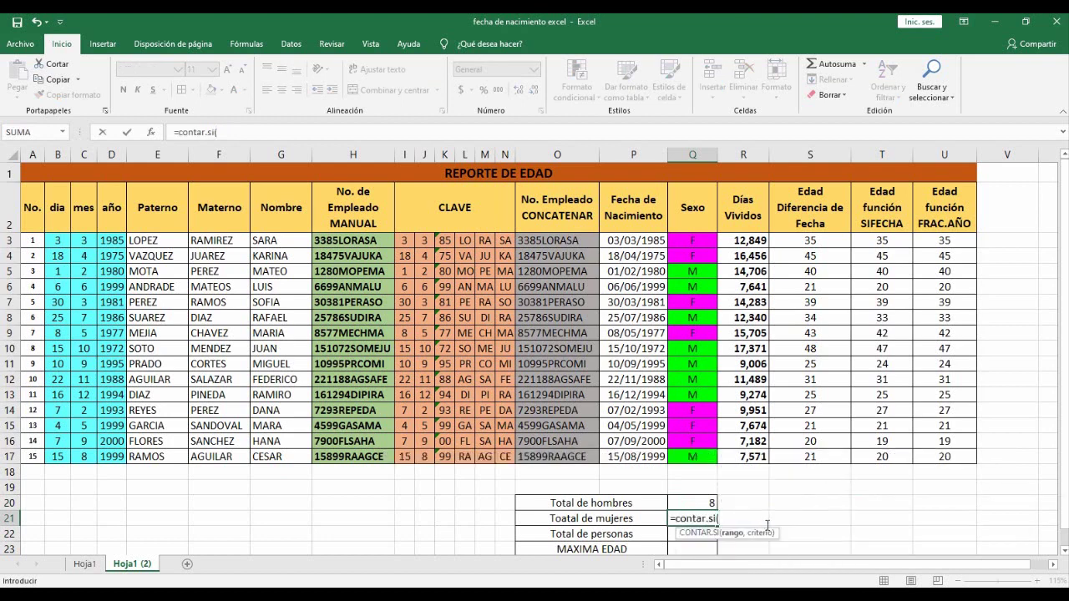
{"action": "left_click_drag", "start_coordinate": [708, 240], "coordinate": [689, 462]}
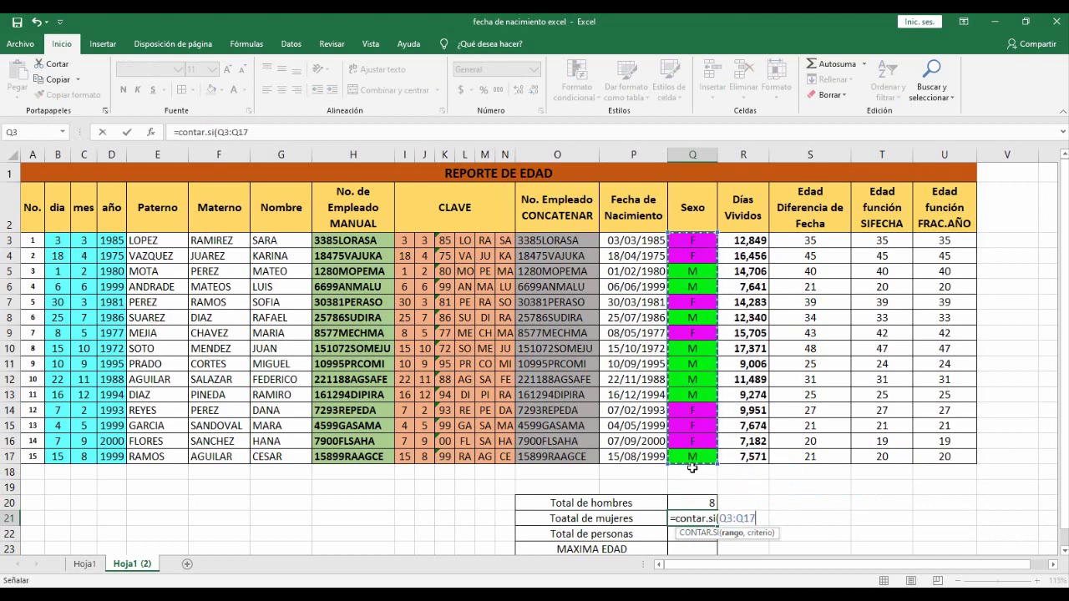
{"action": "type", "text": ","}
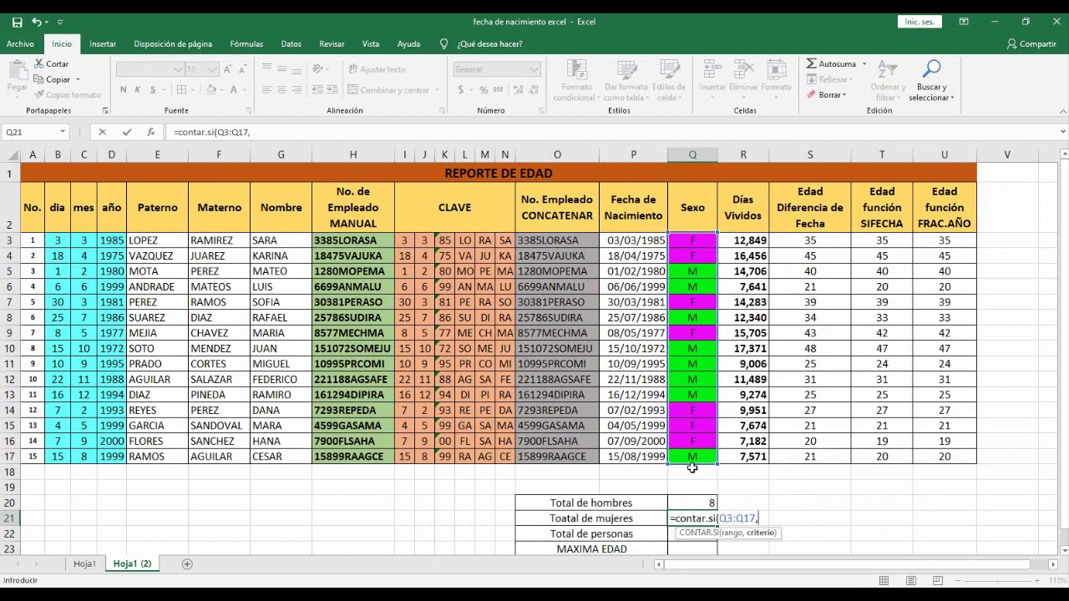
{"action": "type", "text": "\"F"}
{"action": "type", "text": "\""}
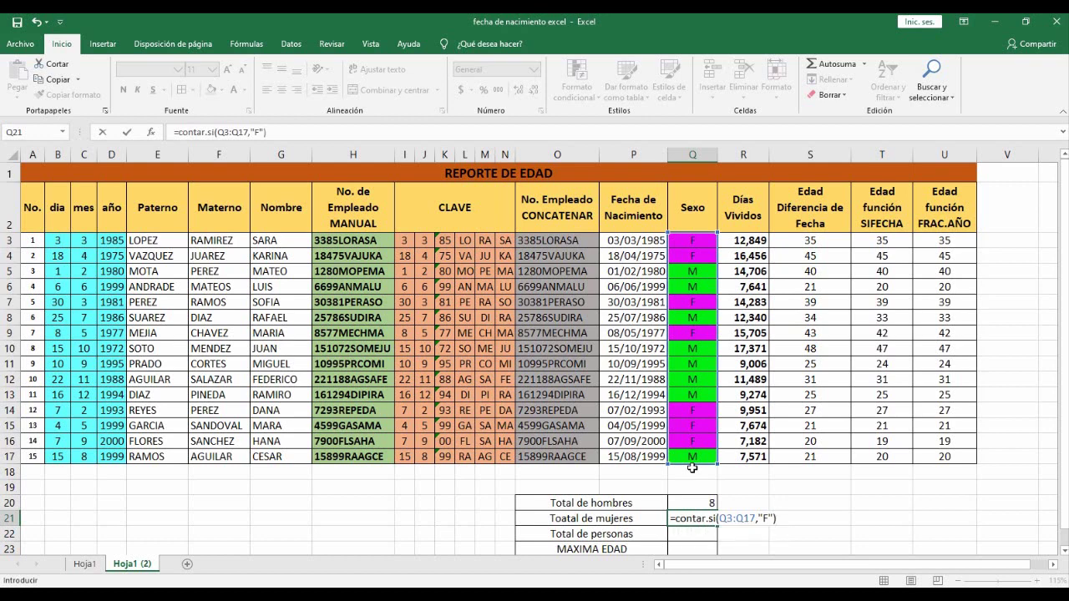
{"action": "key", "text": "Return"}
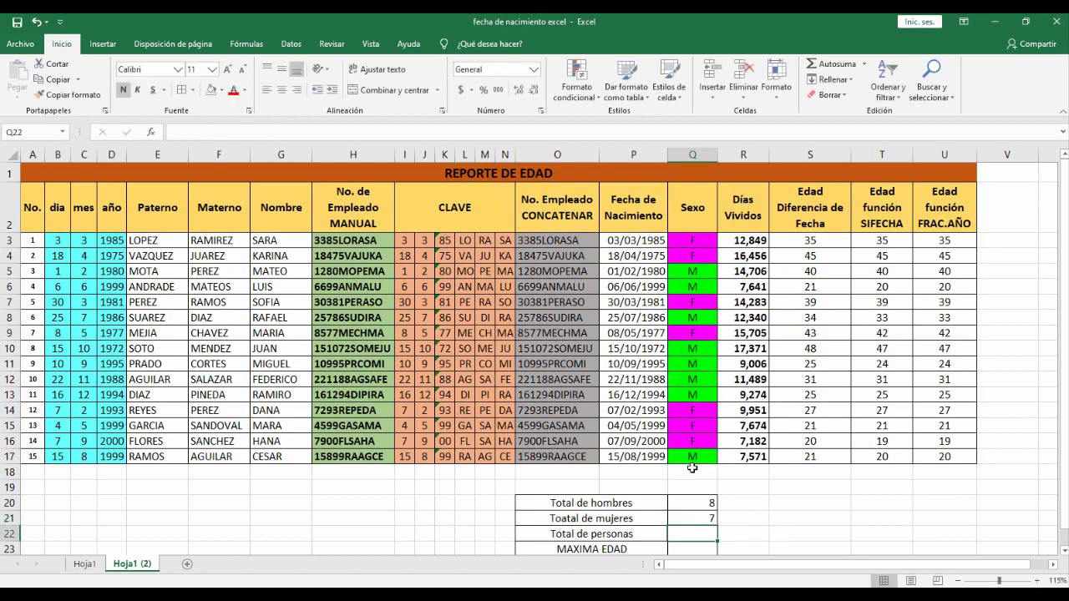
Enter =CONTAR(R3:R17) in Q22 so Total de personas shows 15.
{"action": "type", "text": "=co"}
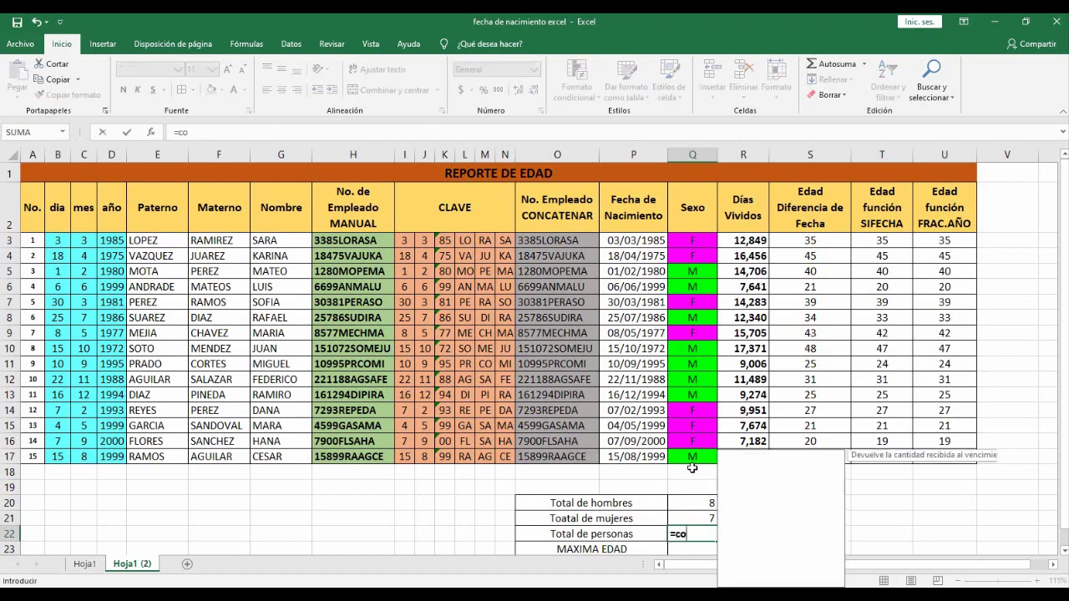
{"action": "type", "text": "ntar"}
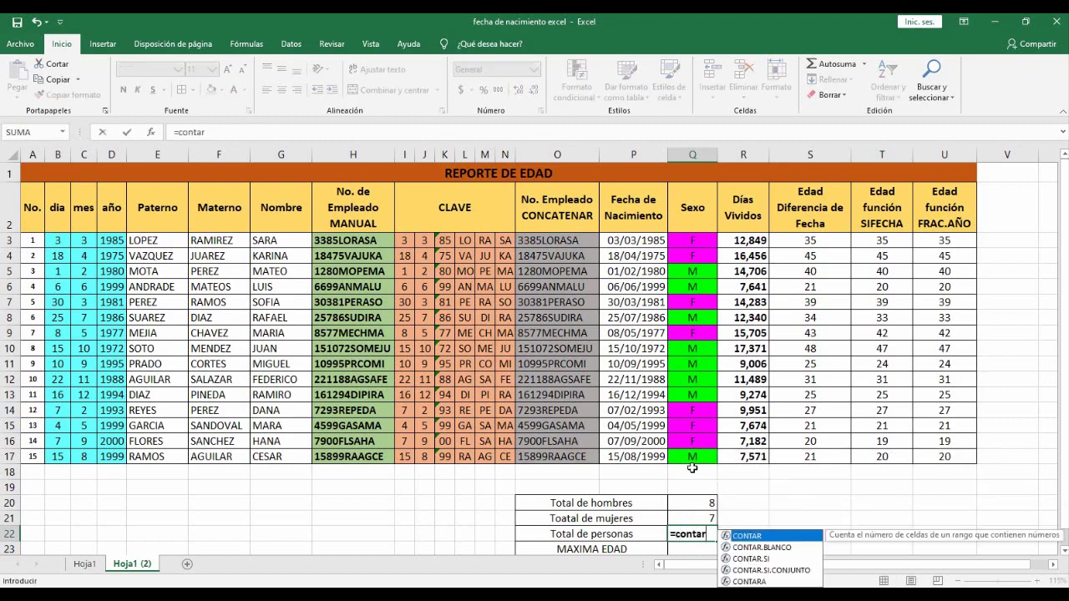
{"action": "type", "text": "("}
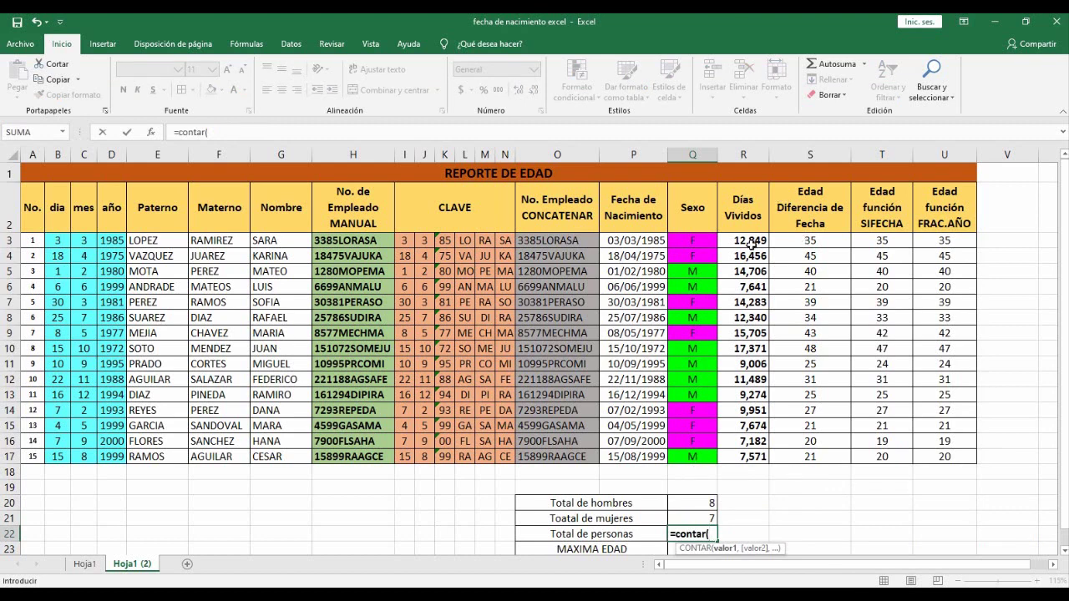
{"action": "left_click_drag", "start_coordinate": [747, 240], "coordinate": [751, 457]}
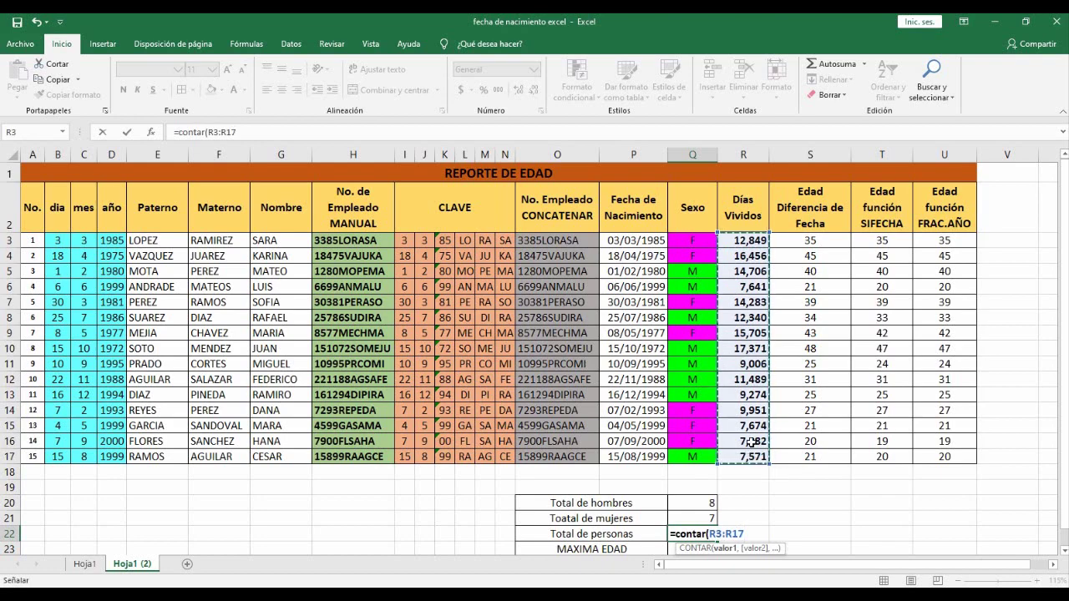
{"action": "type", "text": ")"}
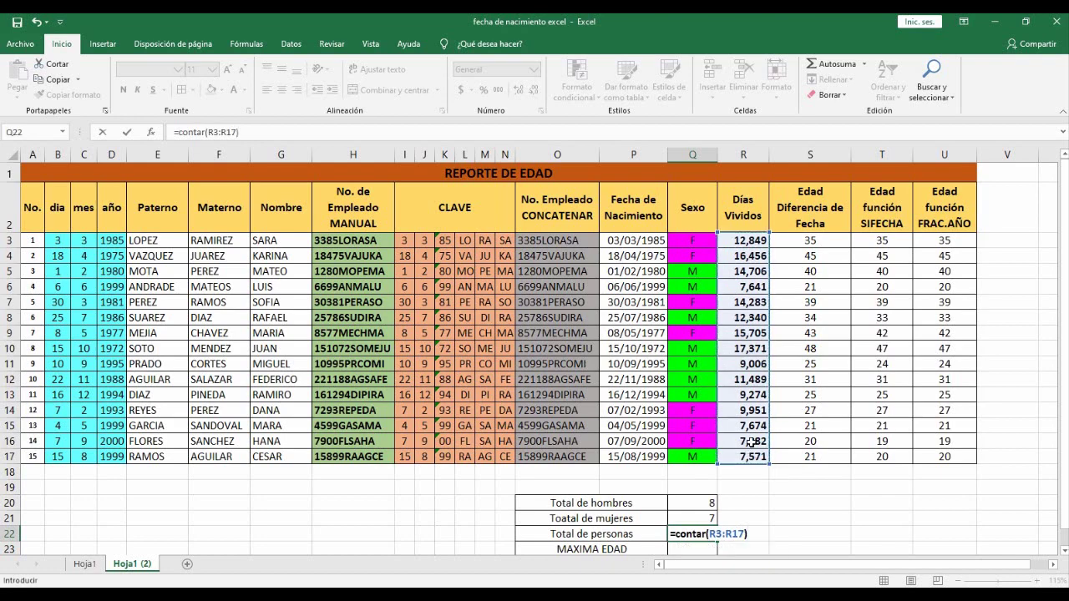
{"action": "key", "text": "Return"}
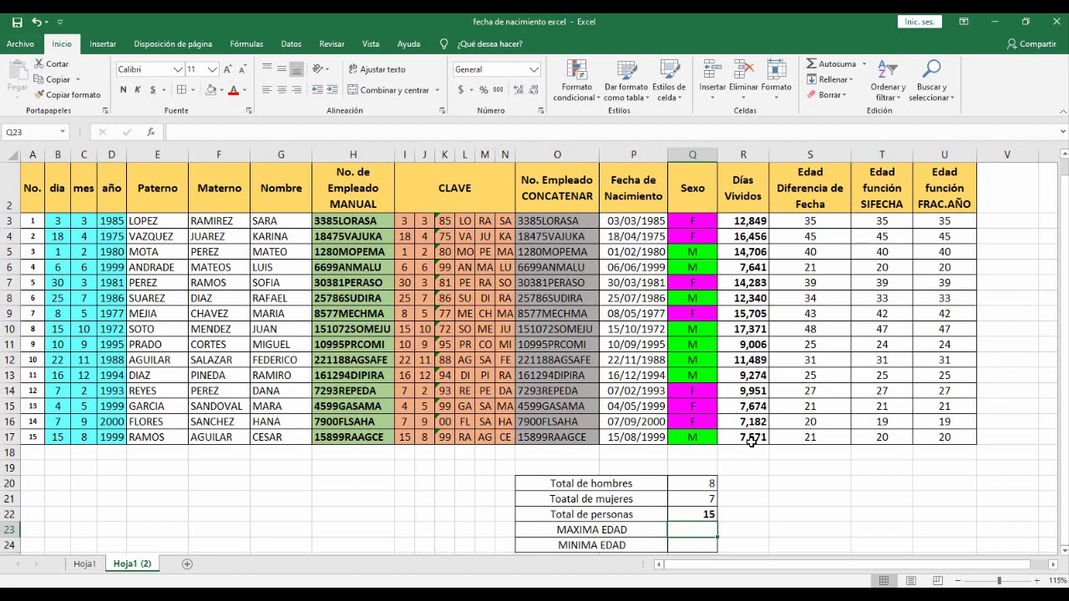
Enter =MAX(U3:U17) in Q23 to get the maximum age of 47.
{"action": "type", "text": "=ma"}
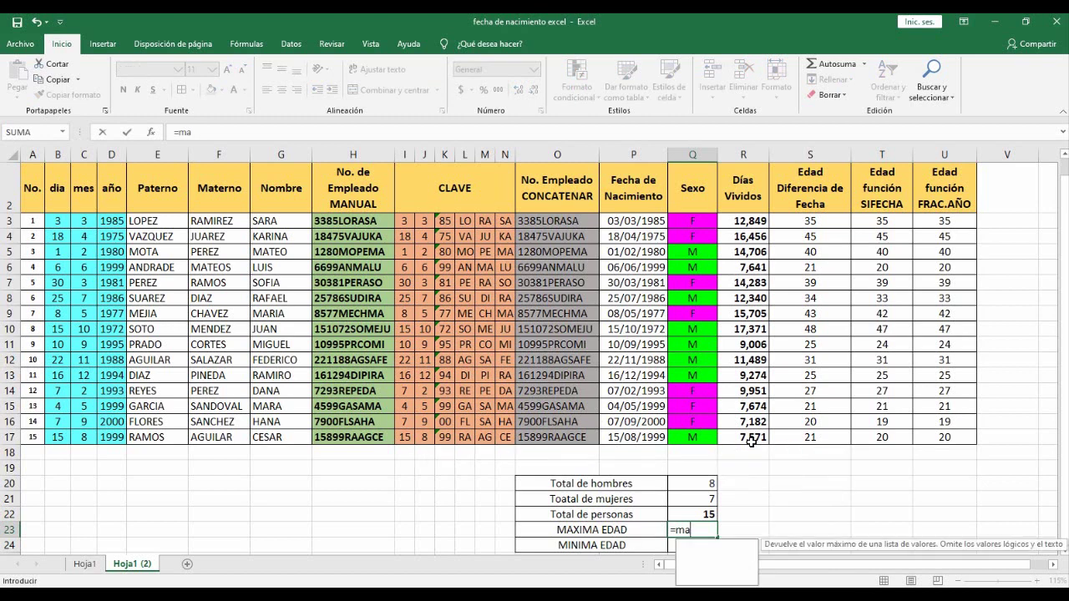
{"action": "type", "text": "x("}
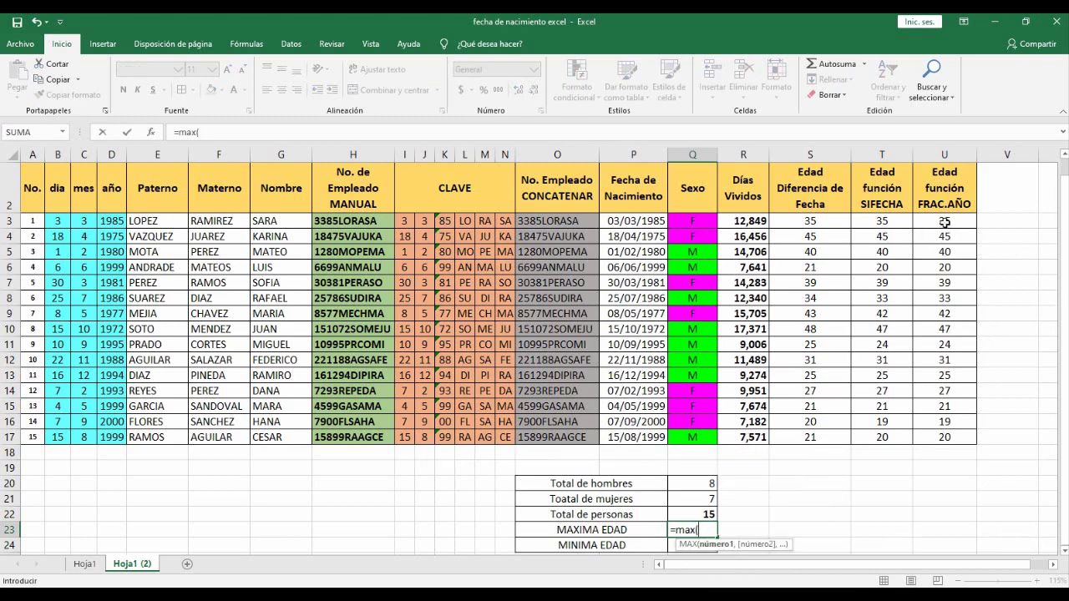
{"action": "mouse_move", "coordinate": [945, 222]}
{"action": "left_mouse_down"}
{"action": "mouse_move", "coordinate": [948, 396]}
{"action": "mouse_move", "coordinate": [962, 432]}
{"action": "left_mouse_up"}
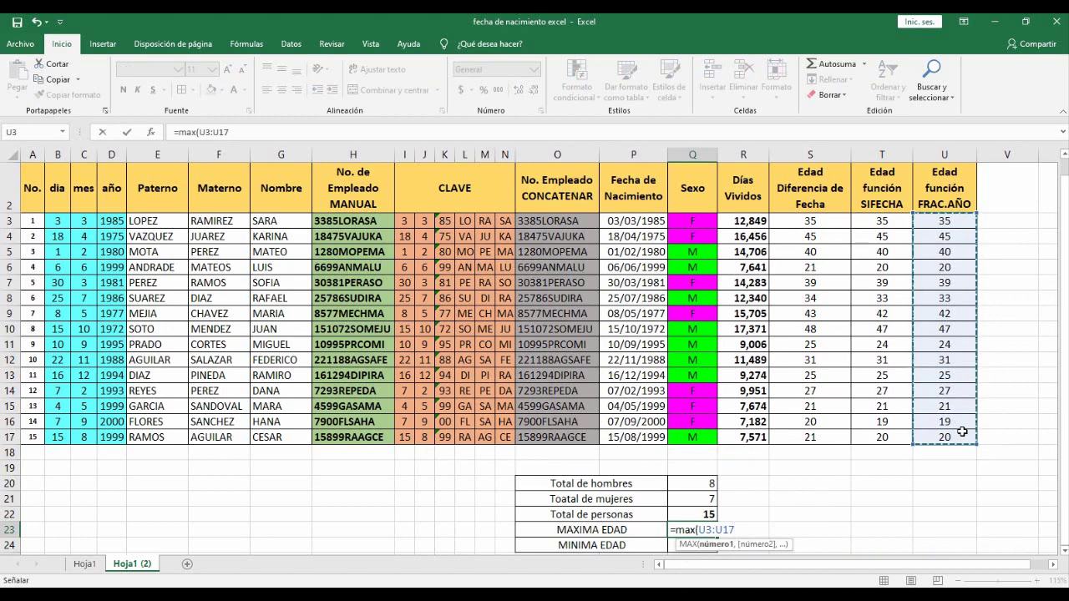
{"action": "key", "text": "Return"}
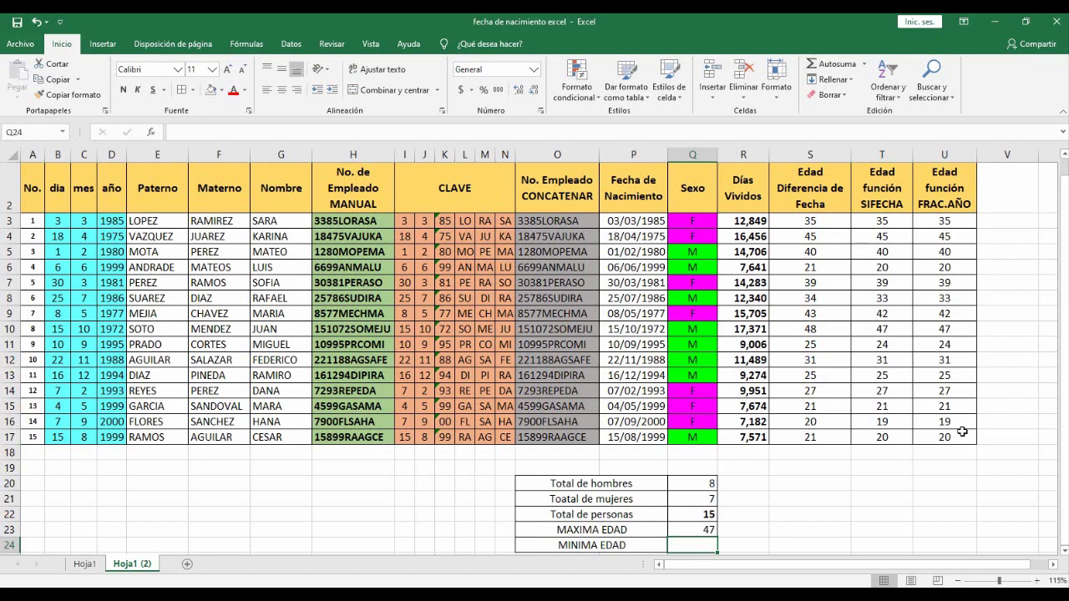
Enter =MIN(U3:U17) in Q24 to get the minimum age of 19.
{"action": "type", "text": "="}
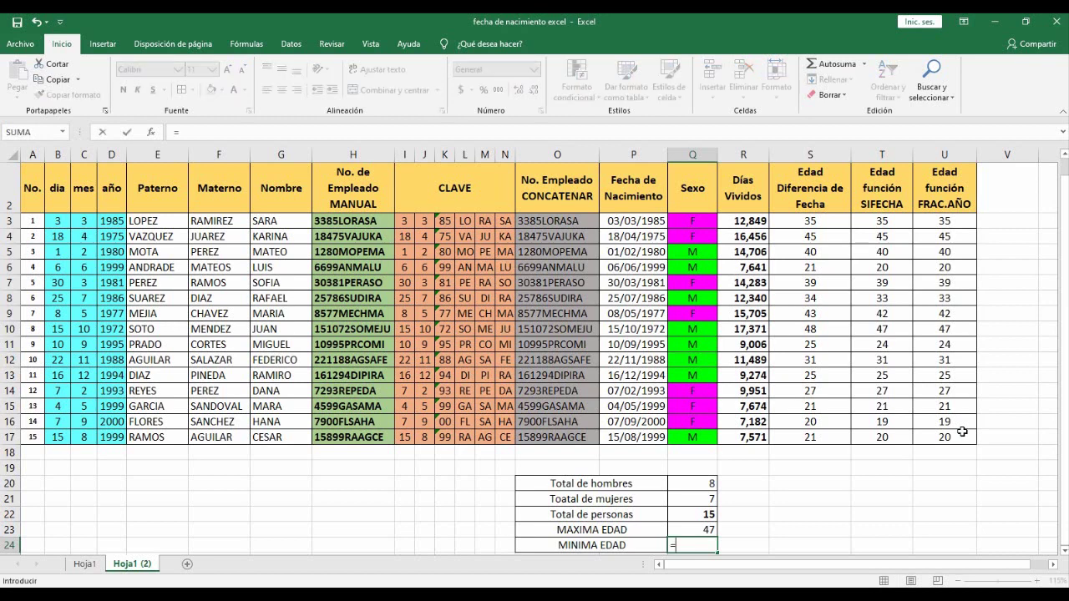
{"action": "type", "text": "min"}
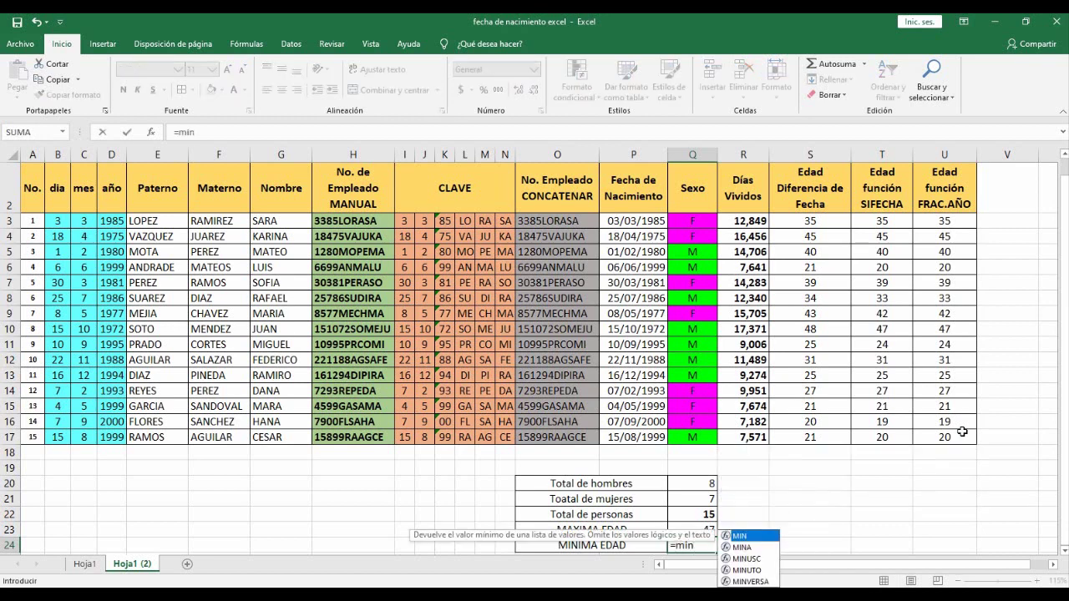
{"action": "type", "text": "("}
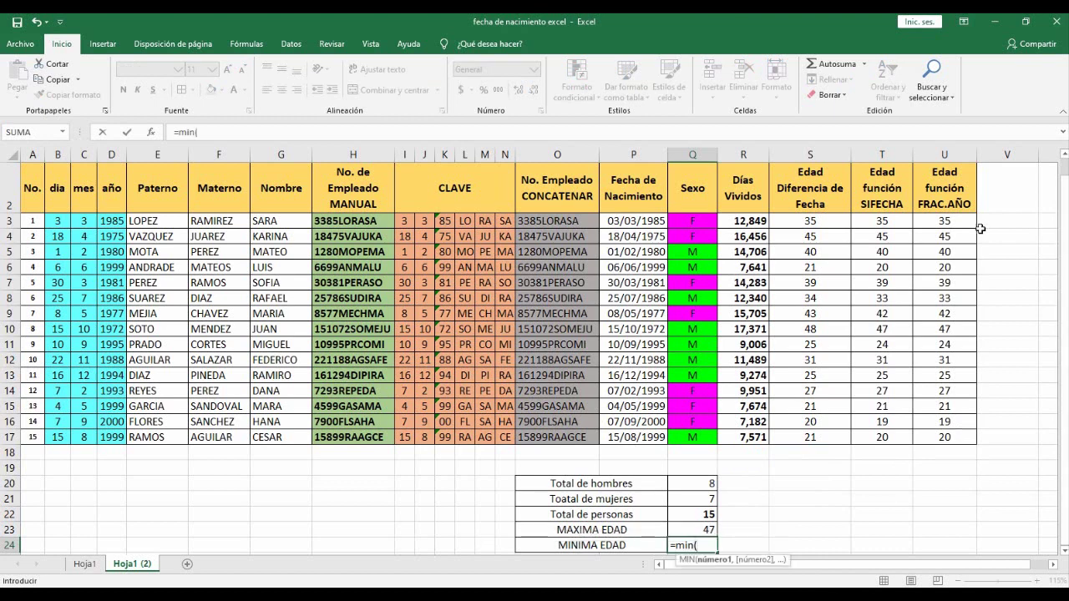
{"action": "left_click_drag", "start_coordinate": [952, 220], "coordinate": [950, 441]}
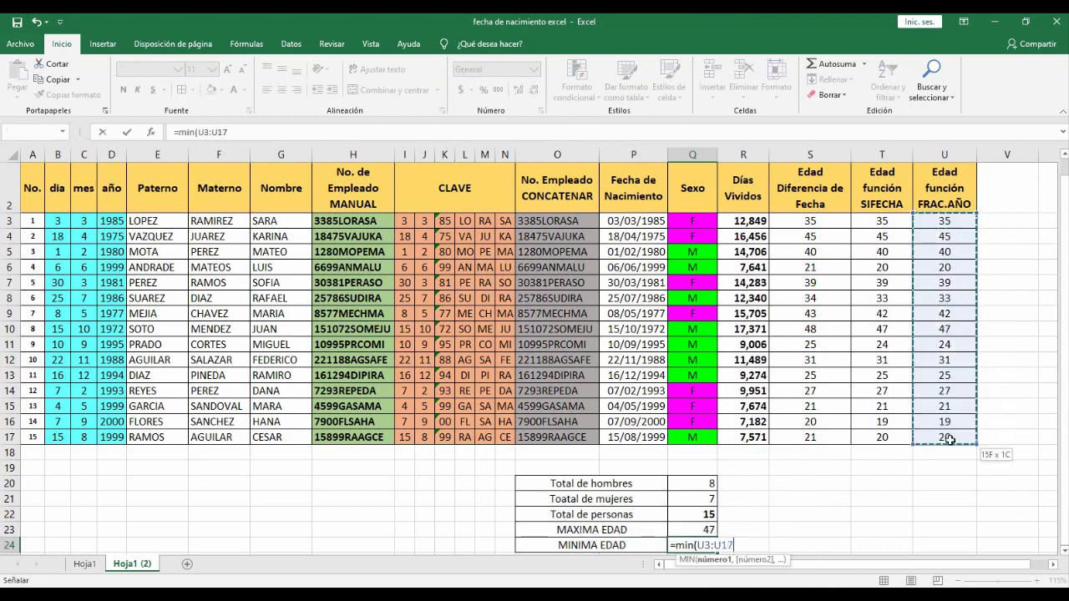
{"action": "type", "text": ")"}
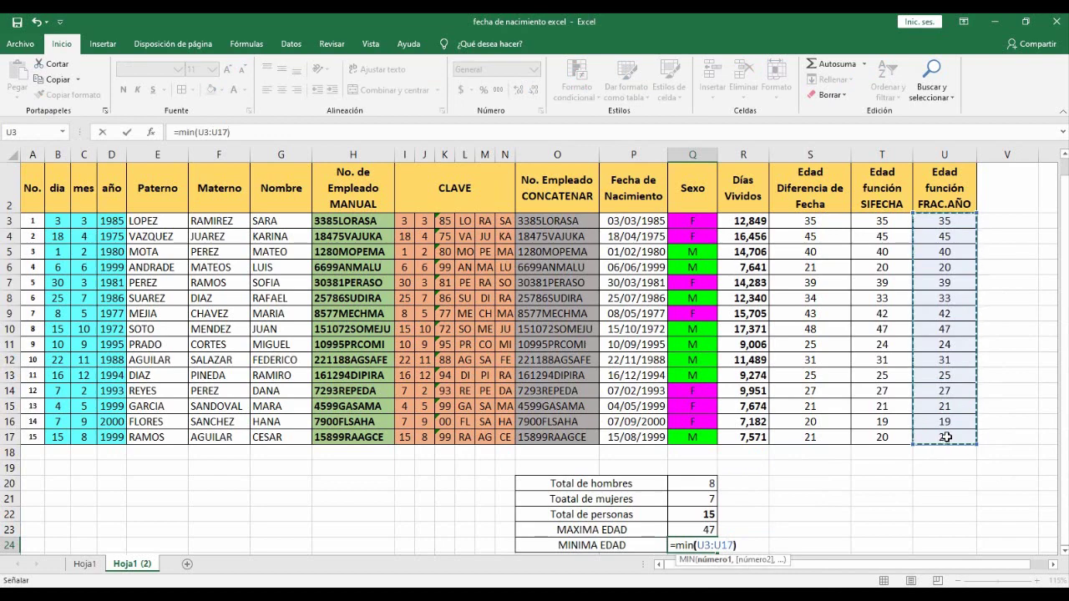
{"action": "key", "text": "Return"}
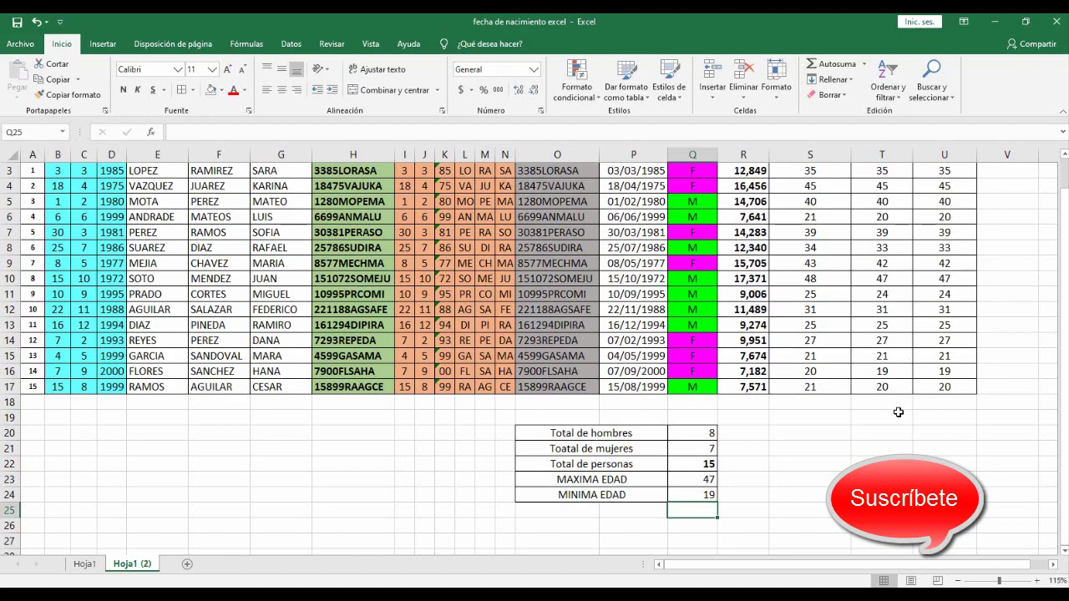
Fill the male count cell Q20 green and the female count cell Q21 magenta.
{"action": "scroll", "coordinate": [898, 411], "scroll_direction": "up", "scroll_amount": 1}
{"action": "left_click", "coordinate": [692, 503]}
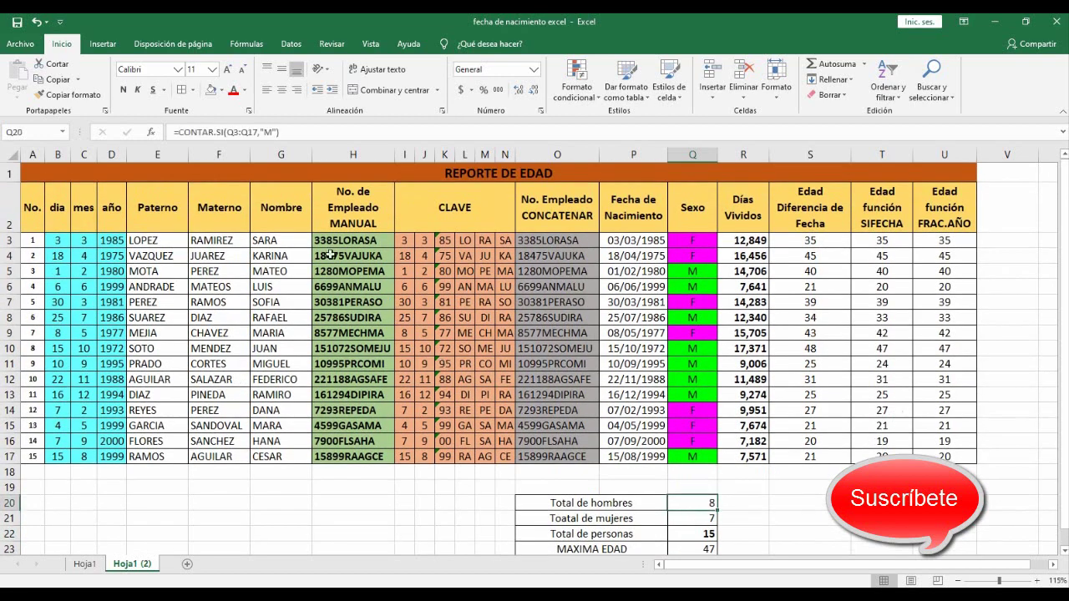
{"action": "left_click", "coordinate": [226, 93]}
{"action": "left_click", "coordinate": [211, 230]}
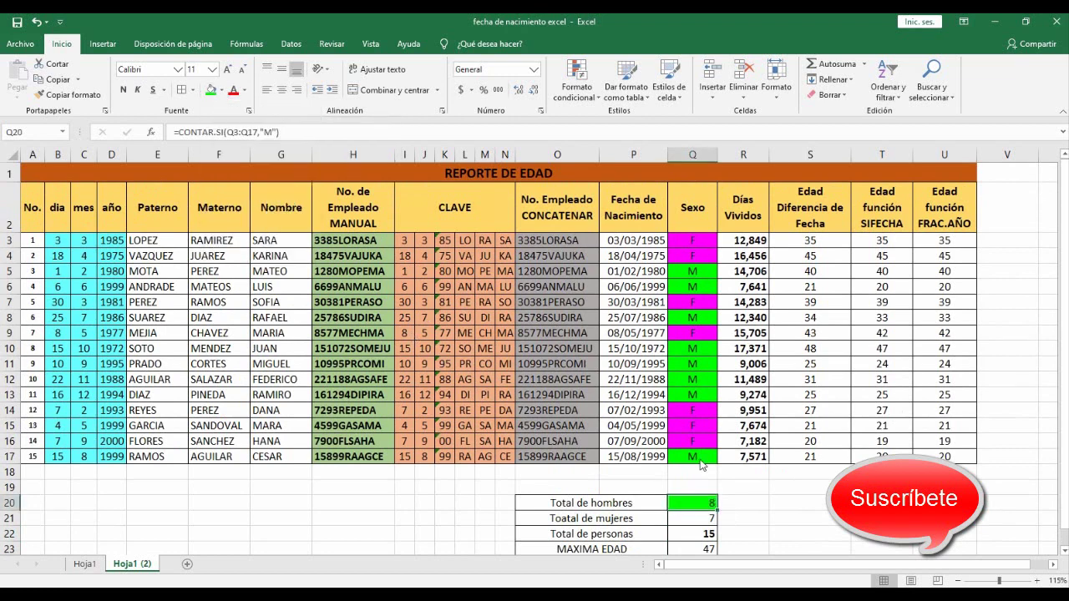
{"action": "left_click", "coordinate": [704, 519]}
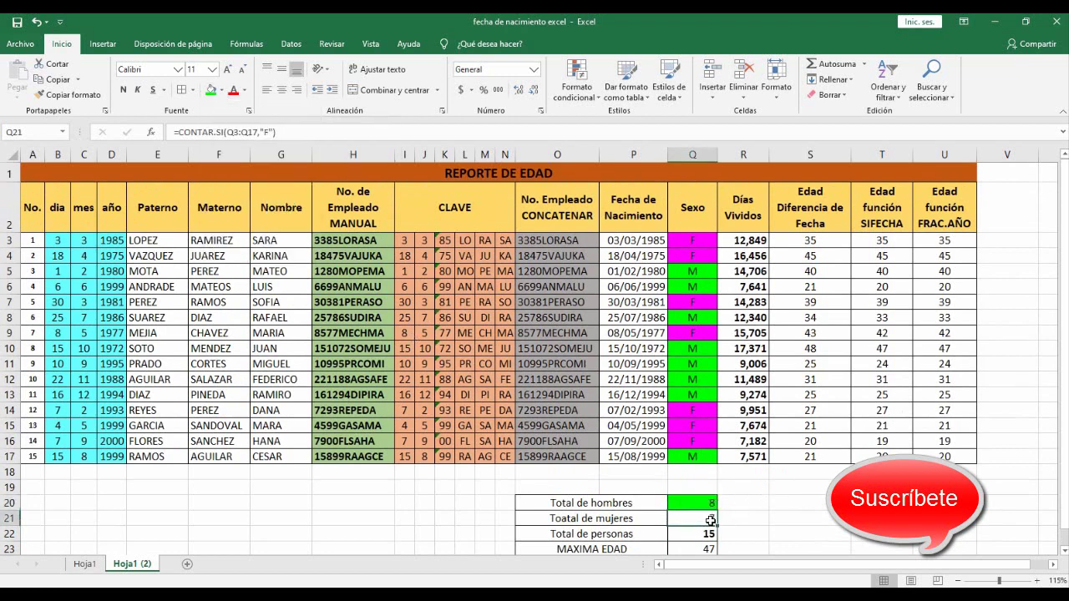
{"action": "left_click", "coordinate": [222, 92]}
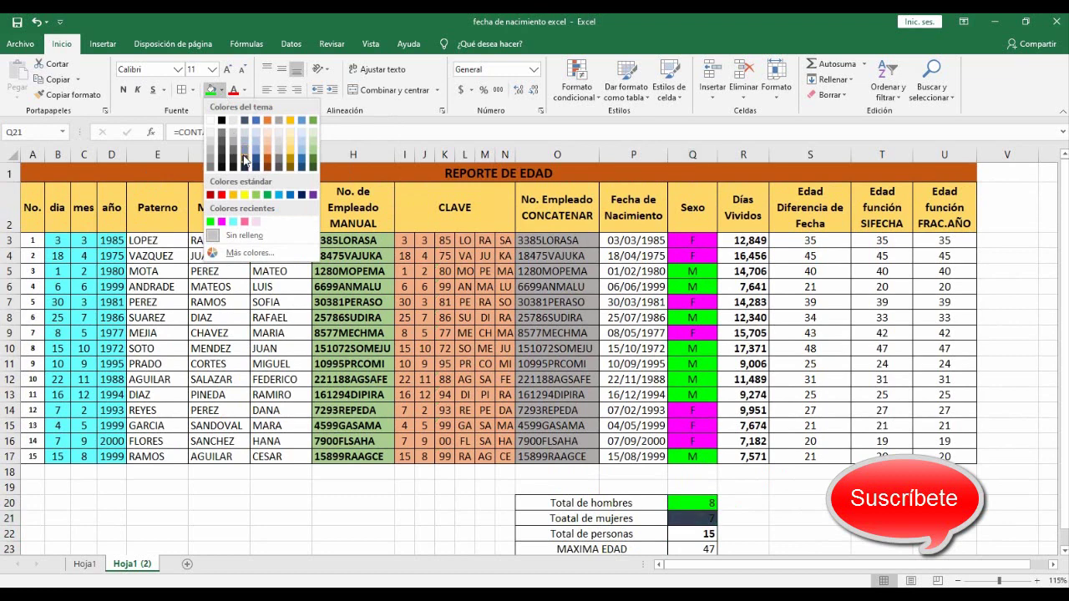
{"action": "left_click", "coordinate": [222, 221]}
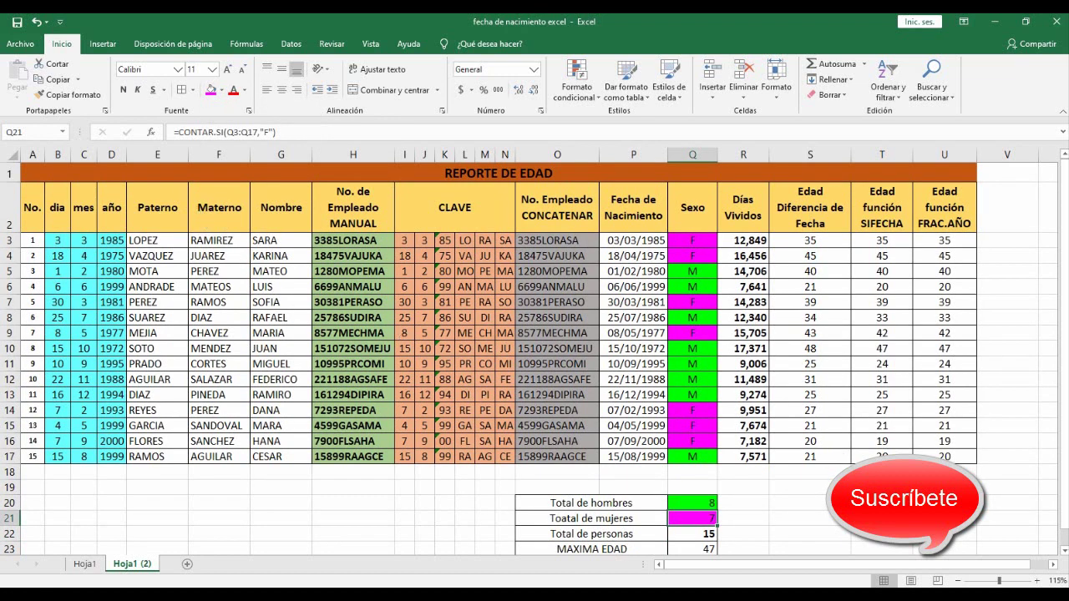
Deselect the coloured cells, collapse the ribbon and switch away from Excel.
{"action": "left_click", "coordinate": [819, 502]}
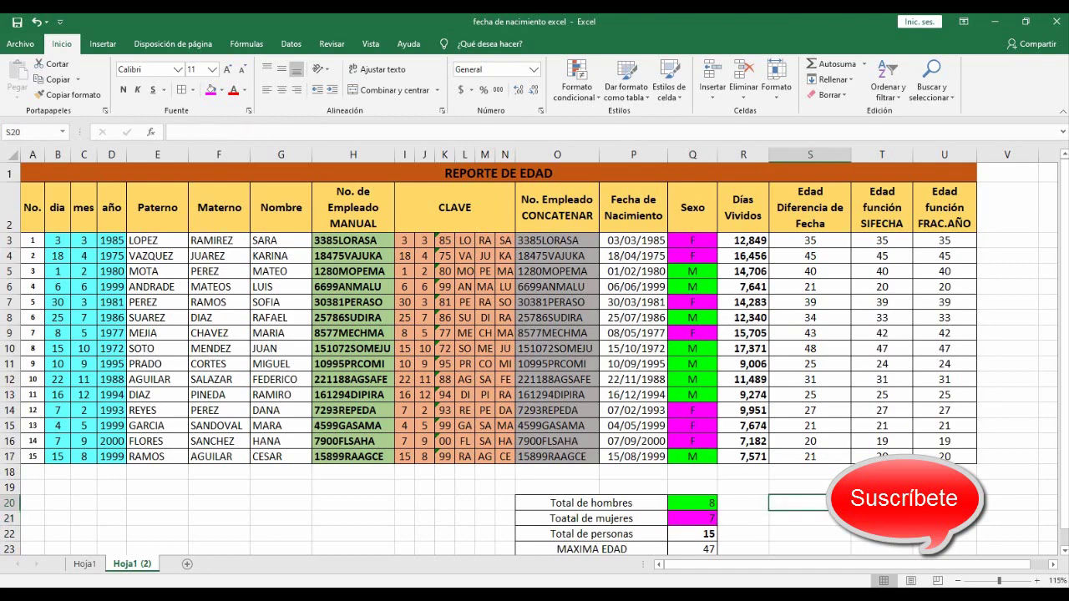
{"action": "left_click", "coordinate": [1062, 112]}
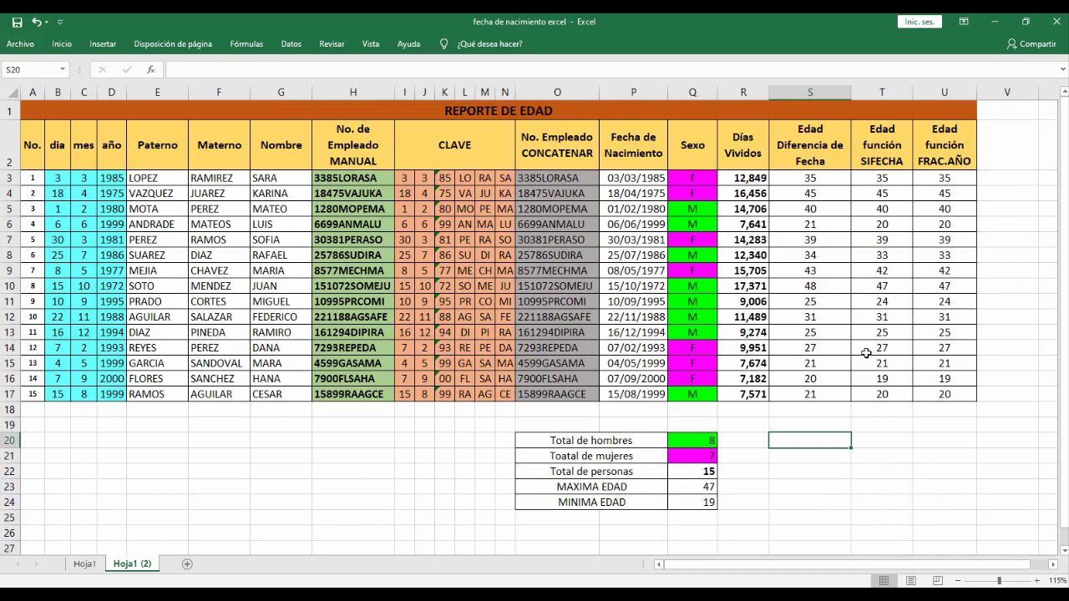
{"action": "key", "text": "alt+Tab"}
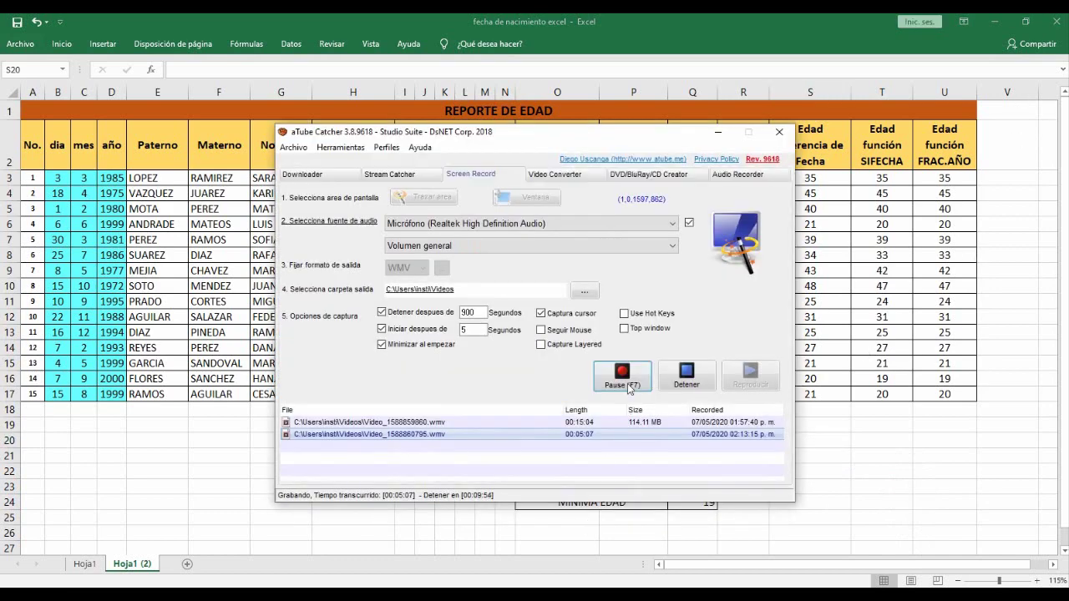
{"action": "left_click", "coordinate": [687, 371]}
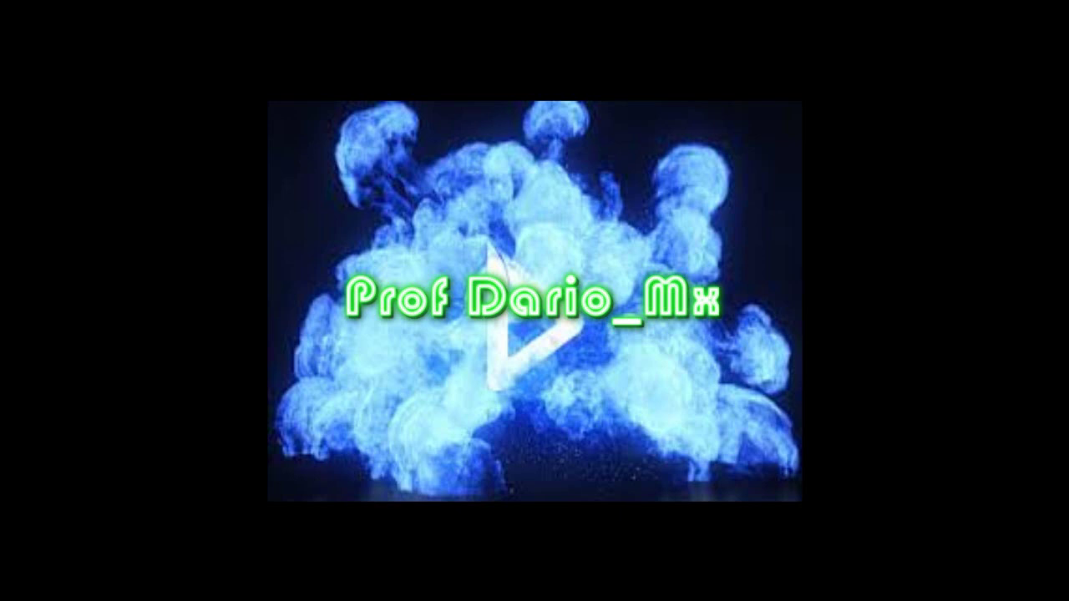